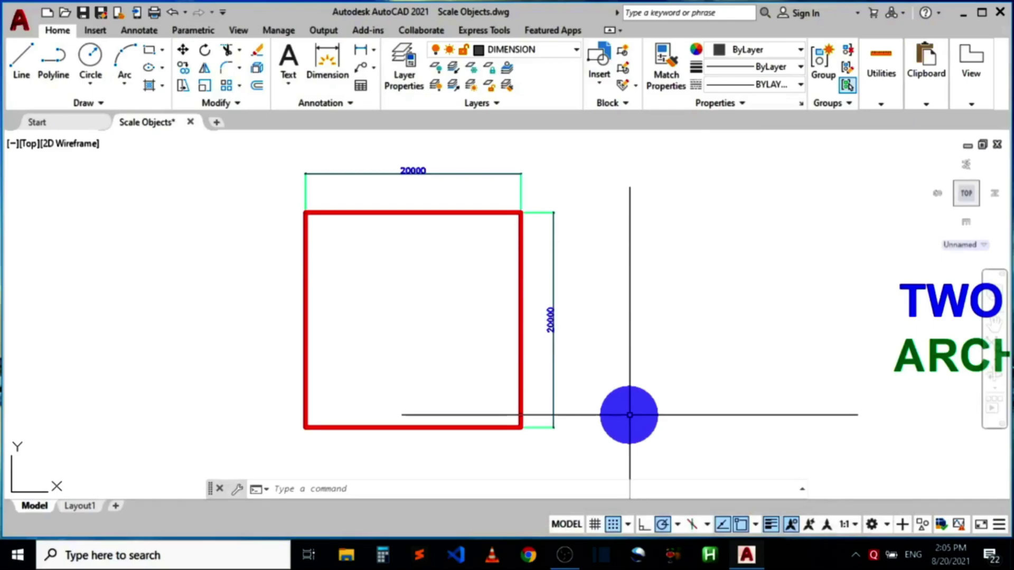
Start the Home tab's Scale tool and select the red 20000 square
{"action": "scroll", "coordinate": [430, 421], "scroll_direction": "down", "scroll_amount": 5}
{"action": "scroll", "coordinate": [418, 412], "scroll_direction": "up", "scroll_amount": 4}
{"action": "scroll", "coordinate": [301, 214], "scroll_direction": "up", "scroll_amount": 3}
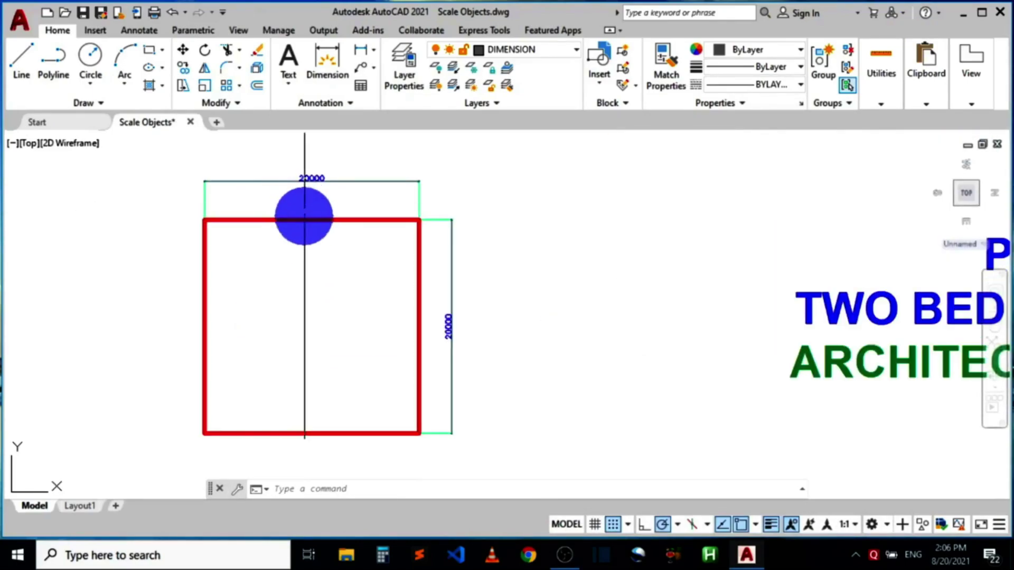
{"action": "scroll", "coordinate": [254, 249], "scroll_direction": "down", "scroll_amount": 5}
{"action": "scroll", "coordinate": [657, 293], "scroll_direction": "up", "scroll_amount": 6}
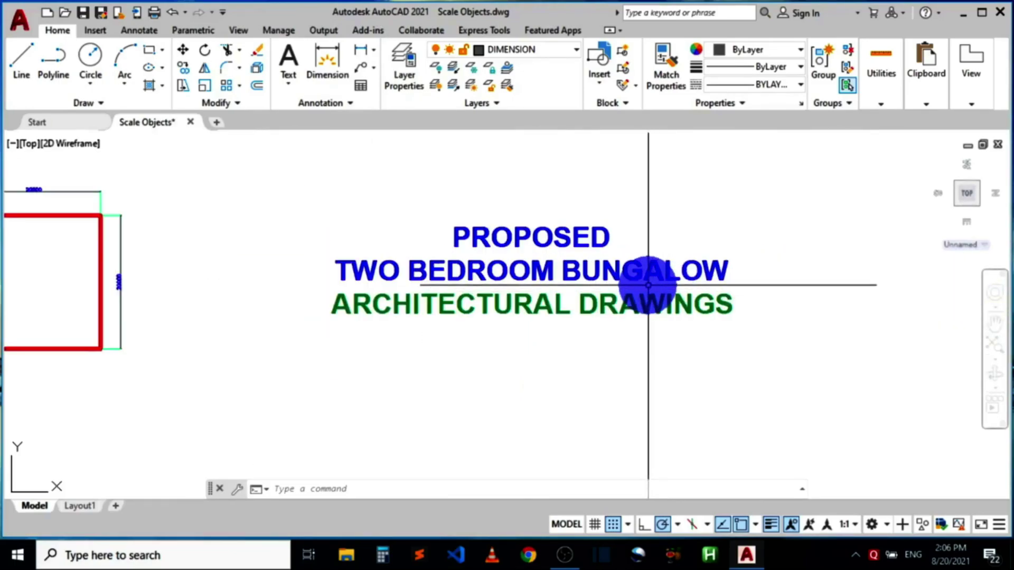
{"action": "scroll", "coordinate": [586, 309], "scroll_direction": "down", "scroll_amount": 2}
{"action": "scroll", "coordinate": [573, 316], "scroll_direction": "down", "scroll_amount": 1}
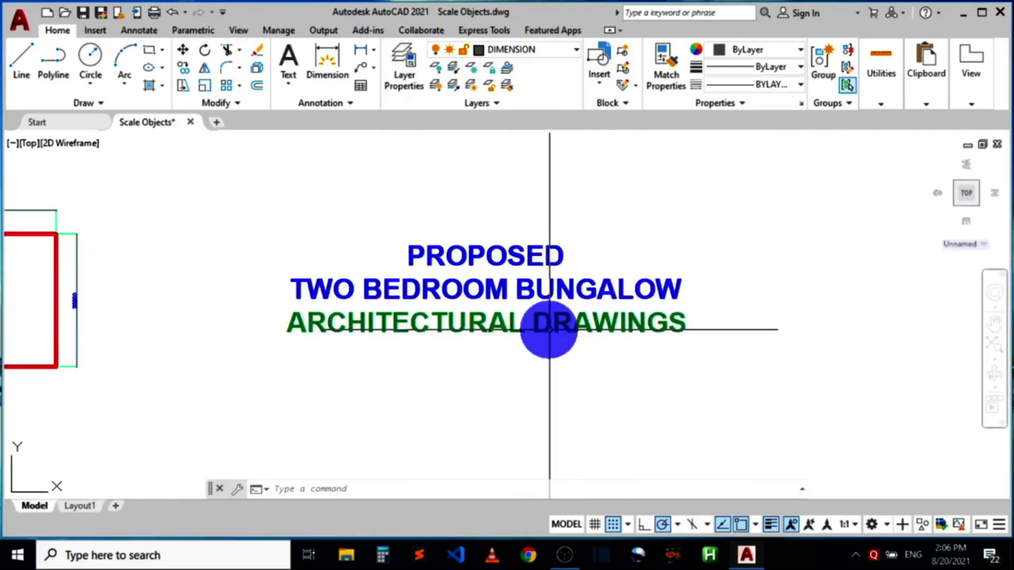
{"action": "scroll", "coordinate": [443, 350], "scroll_direction": "down", "scroll_amount": 5}
{"action": "scroll", "coordinate": [719, 339], "scroll_direction": "up", "scroll_amount": 8}
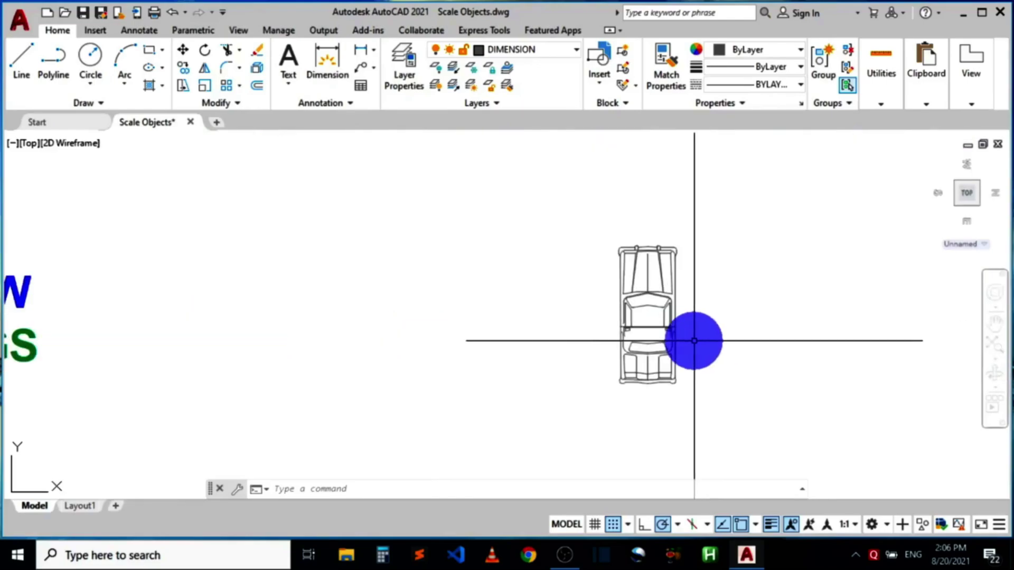
{"action": "scroll", "coordinate": [686, 339], "scroll_direction": "down", "scroll_amount": 5}
{"action": "scroll", "coordinate": [582, 352], "scroll_direction": "down", "scroll_amount": 3}
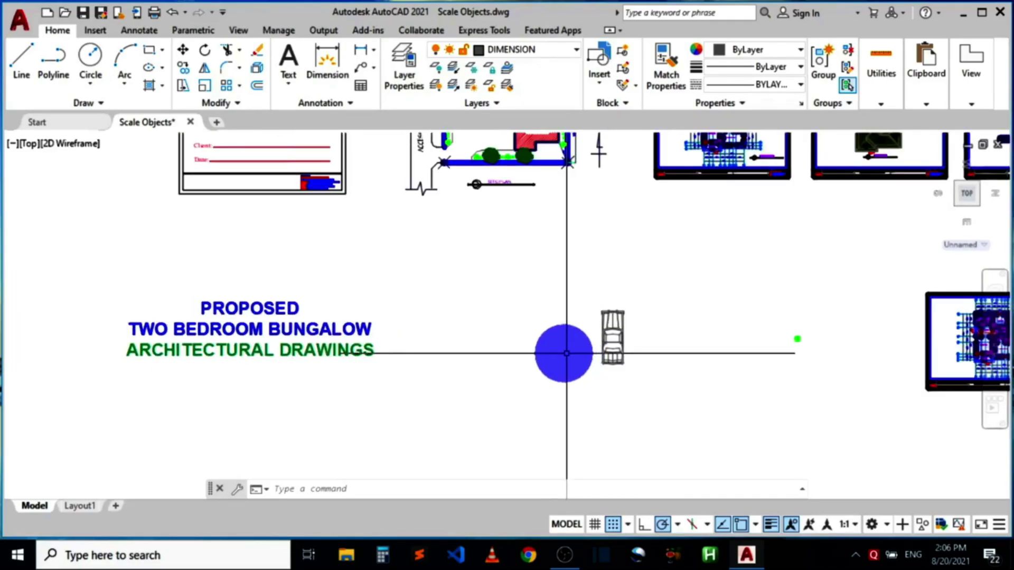
{"action": "scroll", "coordinate": [724, 363], "scroll_direction": "up", "scroll_amount": 1}
{"action": "scroll", "coordinate": [723, 363], "scroll_direction": "up", "scroll_amount": 6}
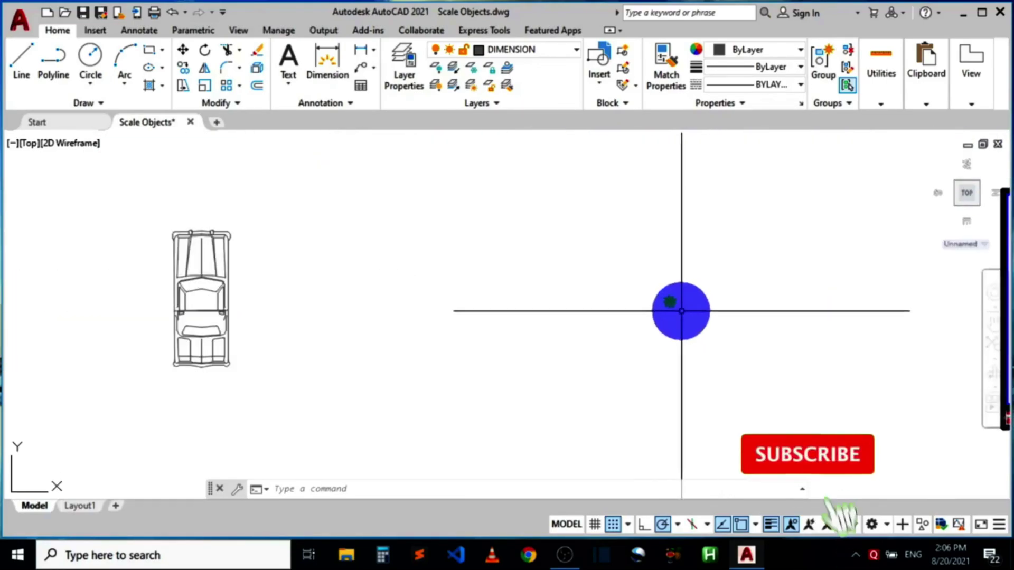
{"action": "scroll", "coordinate": [602, 364], "scroll_direction": "down", "scroll_amount": 5}
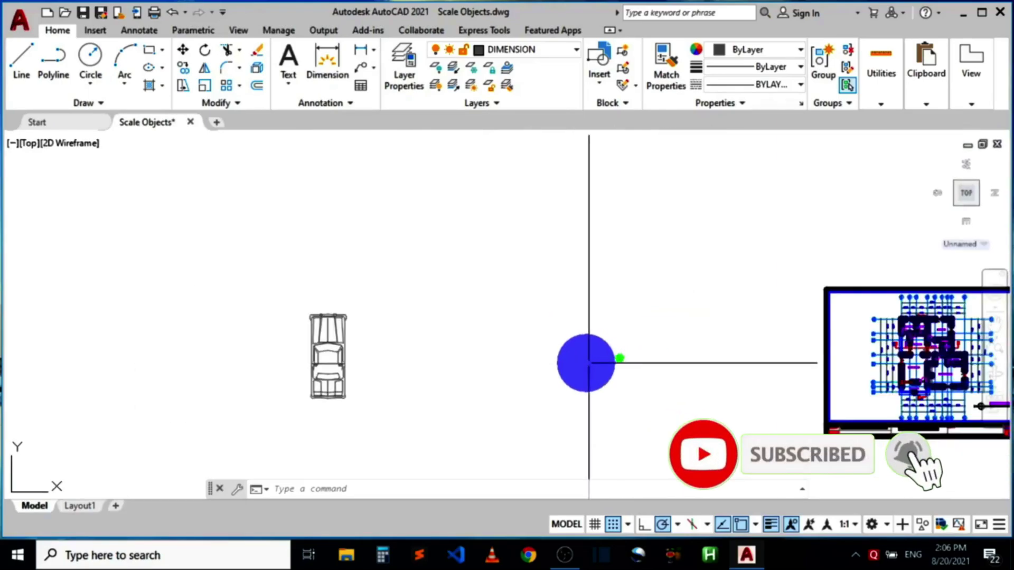
{"action": "scroll", "coordinate": [792, 337], "scroll_direction": "up", "scroll_amount": 5}
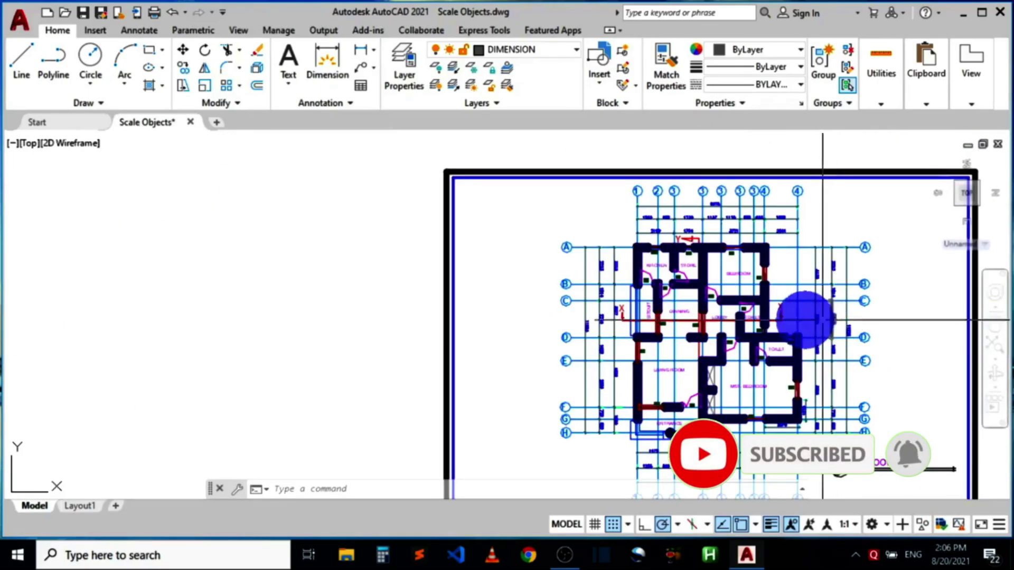
{"action": "scroll", "coordinate": [681, 417], "scroll_direction": "up", "scroll_amount": 5}
{"action": "scroll", "coordinate": [685, 396], "scroll_direction": "down", "scroll_amount": 8}
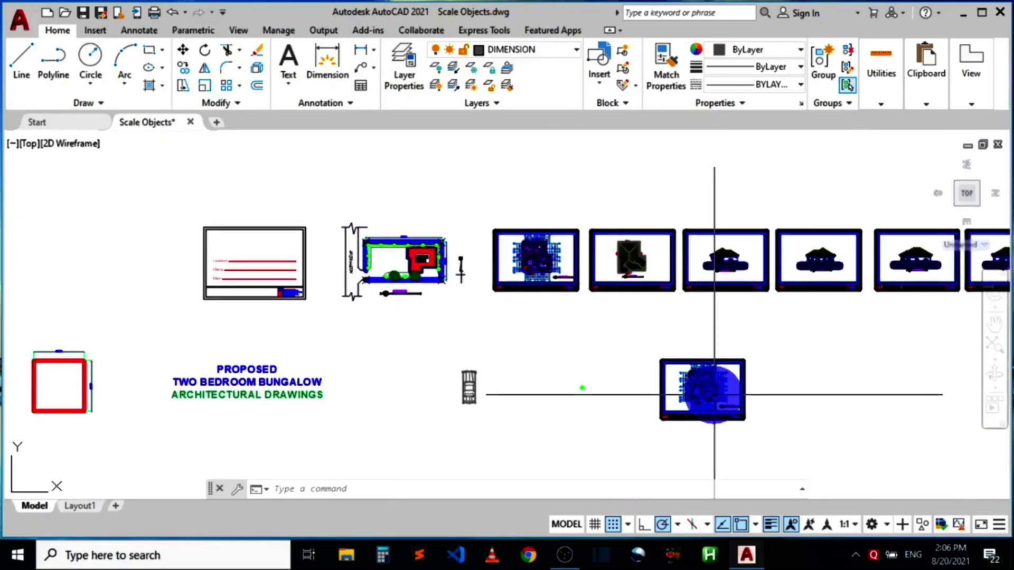
{"action": "scroll", "coordinate": [674, 396], "scroll_direction": "down", "scroll_amount": 8}
{"action": "scroll", "coordinate": [434, 394], "scroll_direction": "up", "scroll_amount": 7}
{"action": "scroll", "coordinate": [380, 417], "scroll_direction": "up", "scroll_amount": 8}
{"action": "scroll", "coordinate": [482, 300], "scroll_direction": "down", "scroll_amount": 3}
{"action": "scroll", "coordinate": [482, 299], "scroll_direction": "up", "scroll_amount": 2}
{"action": "scroll", "coordinate": [495, 317], "scroll_direction": "down", "scroll_amount": 2}
{"action": "left_click_drag", "start_coordinate": [499, 319], "coordinate": [154, 211]}
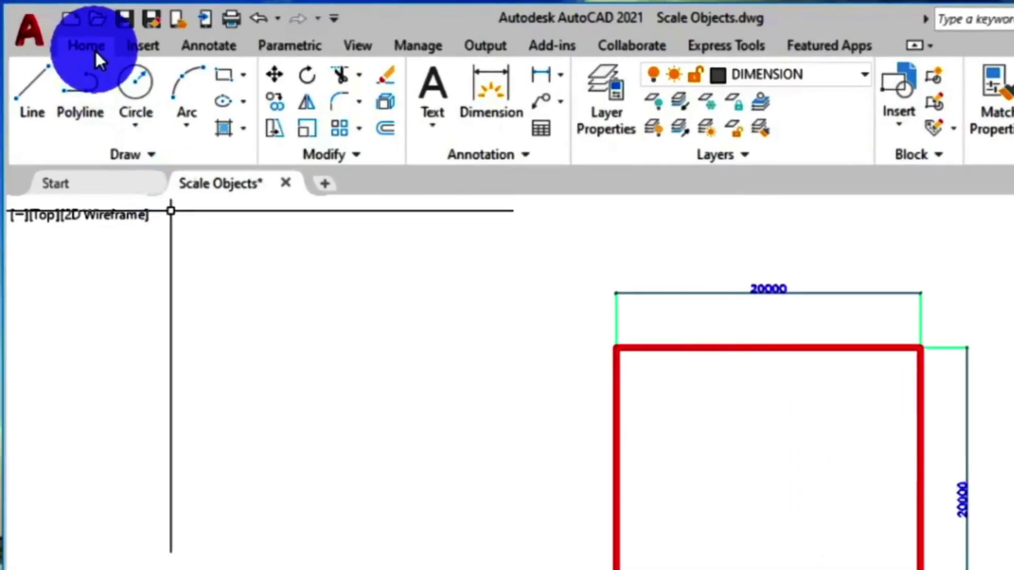
{"action": "left_click", "coordinate": [98, 49]}
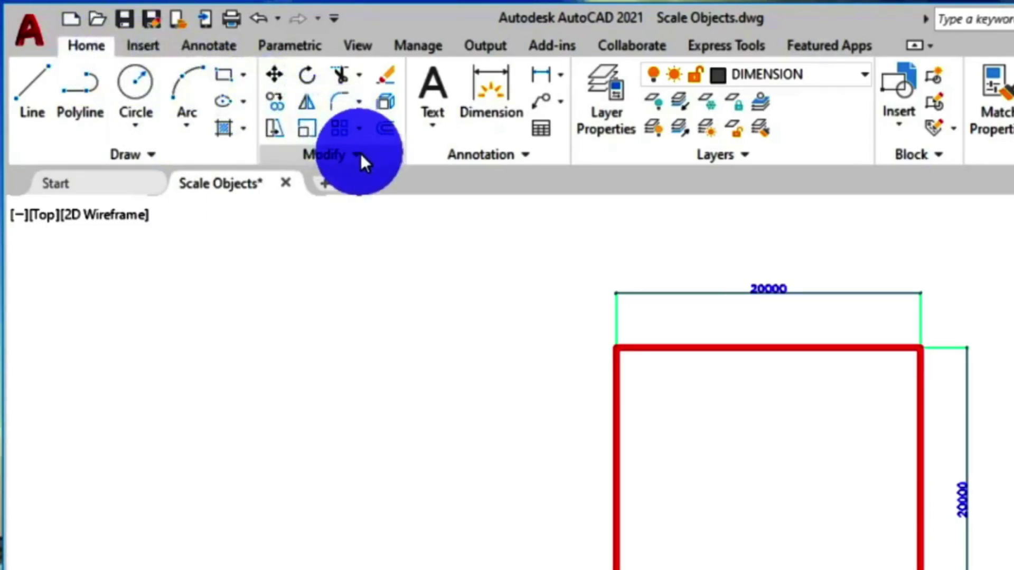
{"action": "left_click", "coordinate": [310, 122]}
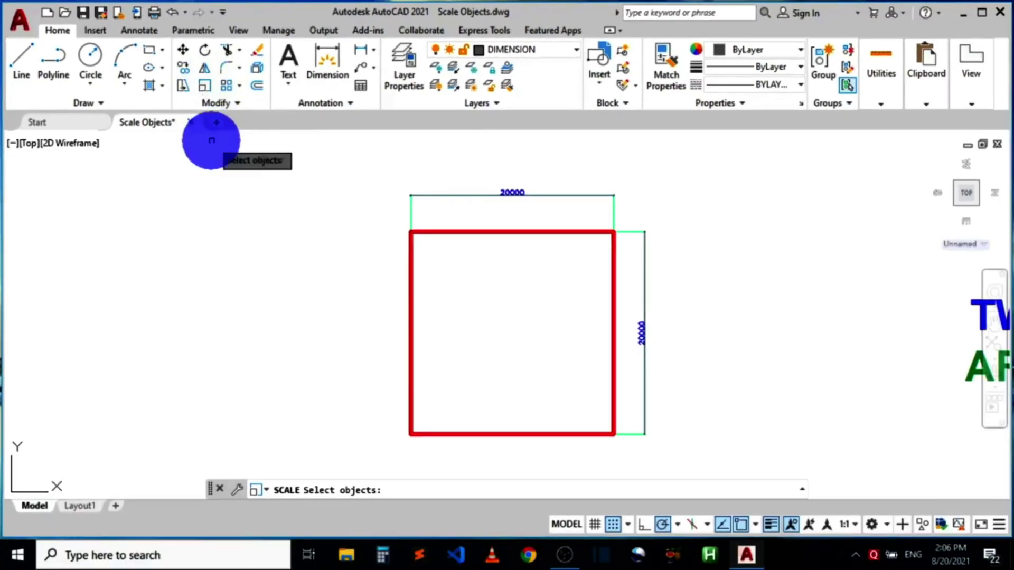
{"action": "left_click", "coordinate": [410, 326]}
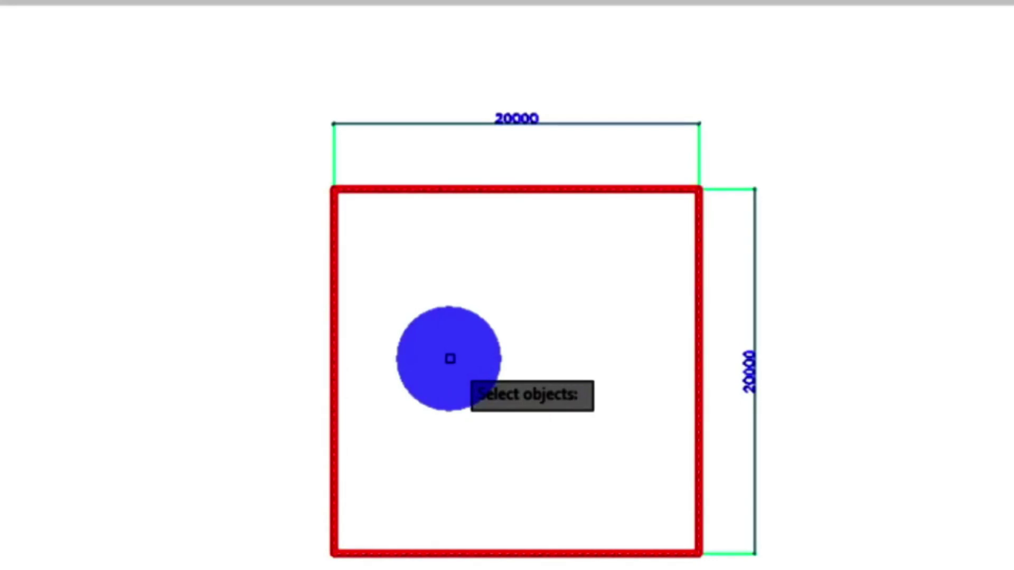
End object selection so SCALE prompts for the base point
{"action": "key", "text": "Return"}
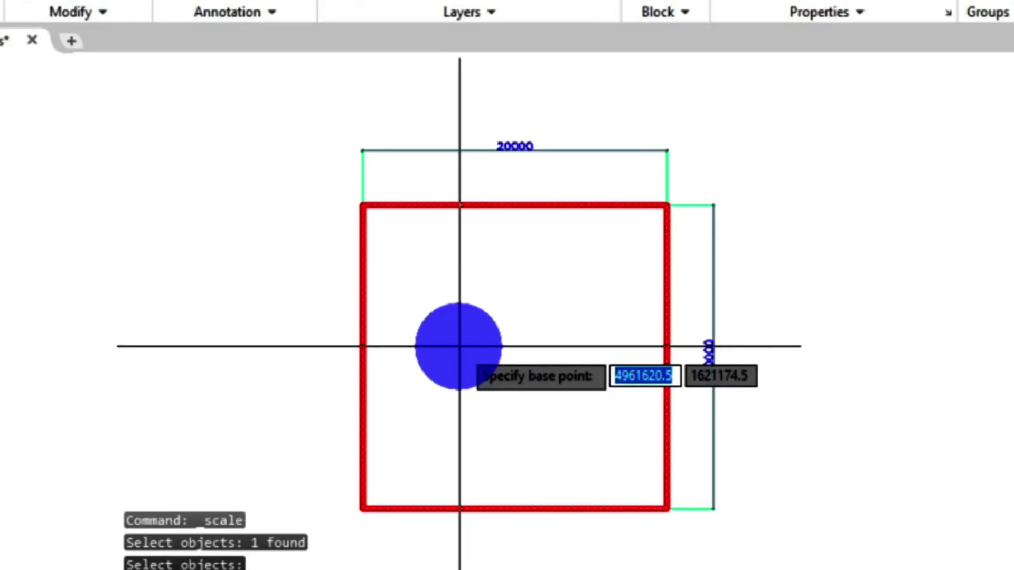
Set the red square's bottom-left endpoint as the scaling base point
{"action": "left_click", "coordinate": [362, 508]}
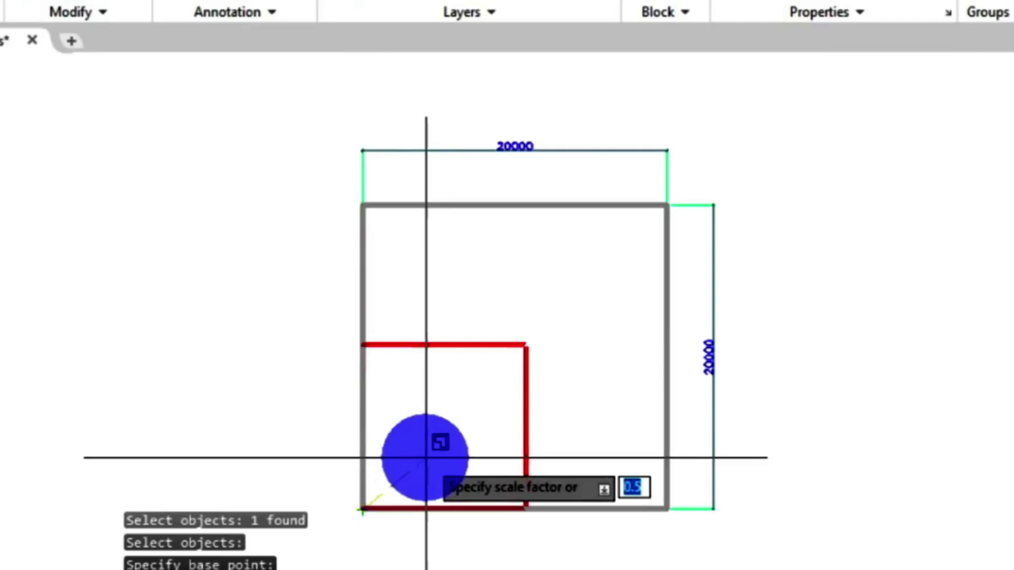
Apply a 0.5 scale factor to halve the red square
{"action": "scroll", "coordinate": [470, 419], "scroll_direction": "down", "scroll_amount": 1}
{"action": "type", "text": "0."}
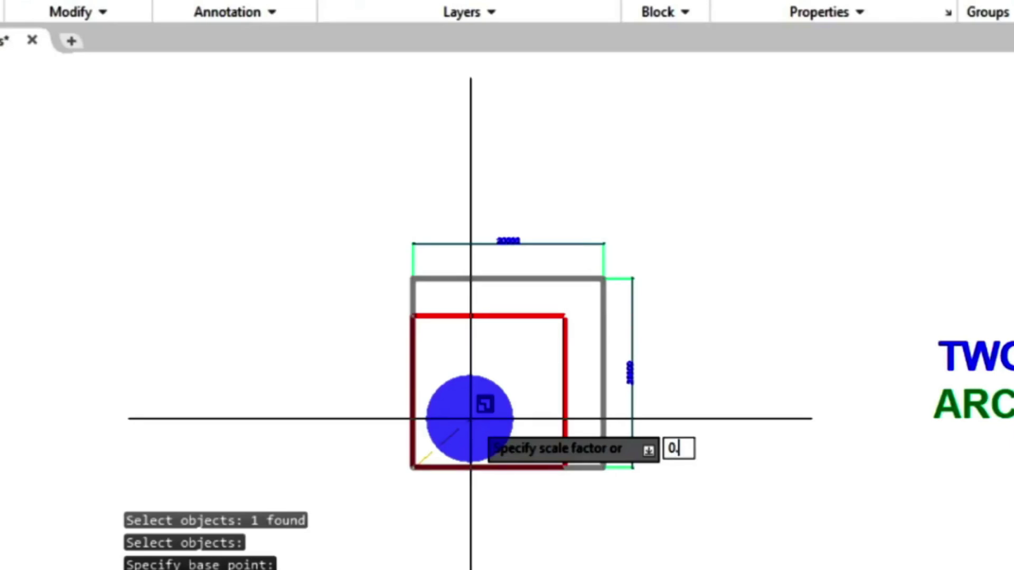
{"action": "type", "text": "5"}
{"action": "key", "text": "Return"}
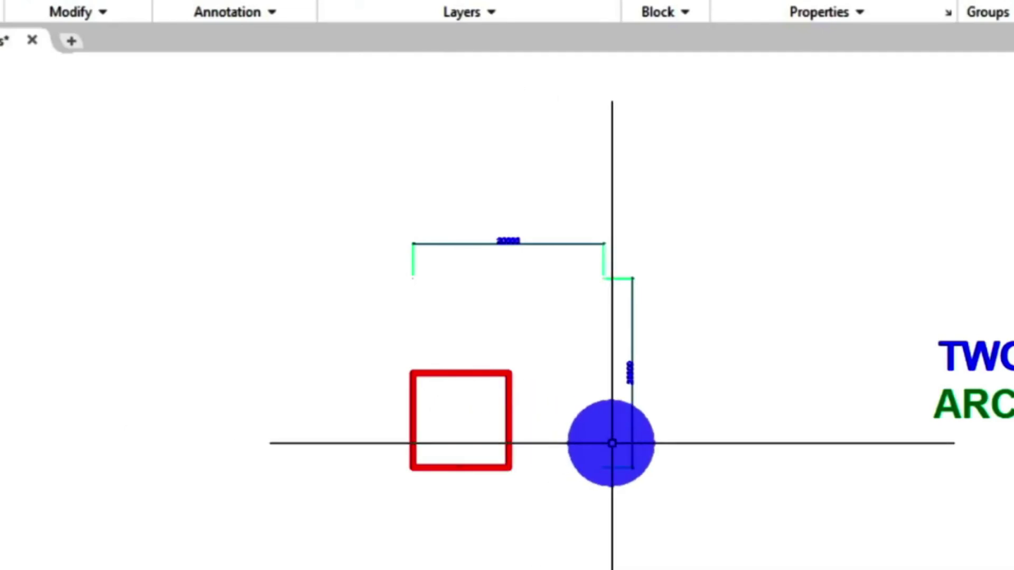
Add a 10000 linear dimension between the halved square's top corners, placed above it
{"action": "scroll", "coordinate": [601, 441], "scroll_direction": "up", "scroll_amount": 2}
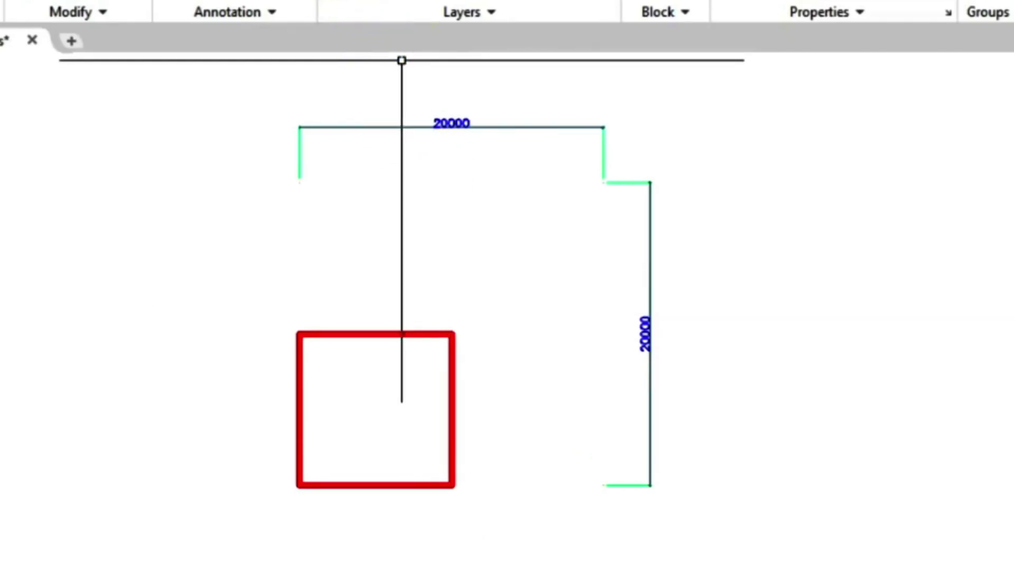
{"action": "left_click", "coordinate": [280, 42]}
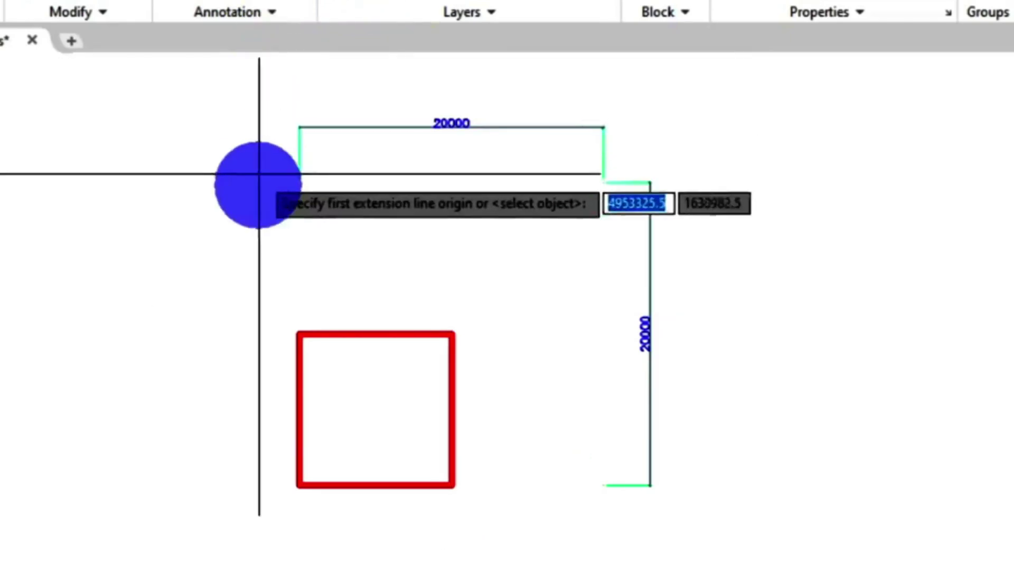
{"action": "left_click", "coordinate": [296, 328]}
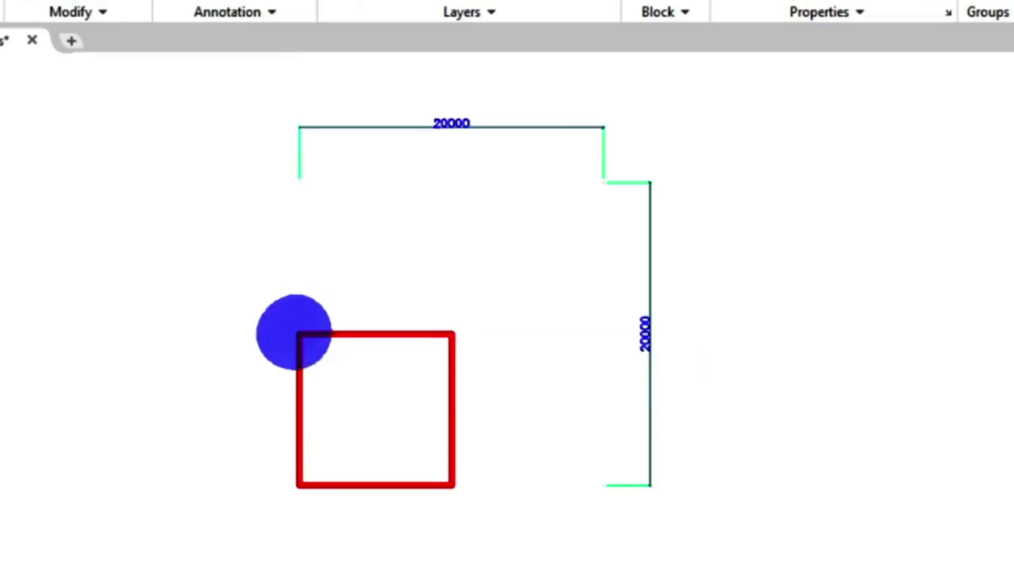
{"action": "left_click", "coordinate": [458, 333]}
{"action": "left_click", "coordinate": [401, 283]}
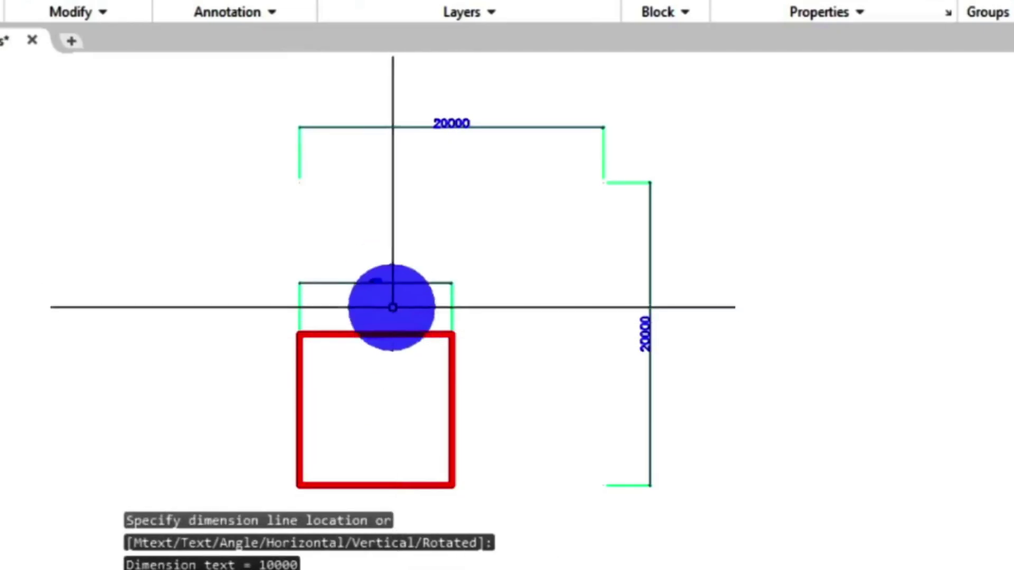
{"action": "scroll", "coordinate": [312, 292], "scroll_direction": "up", "scroll_amount": 8}
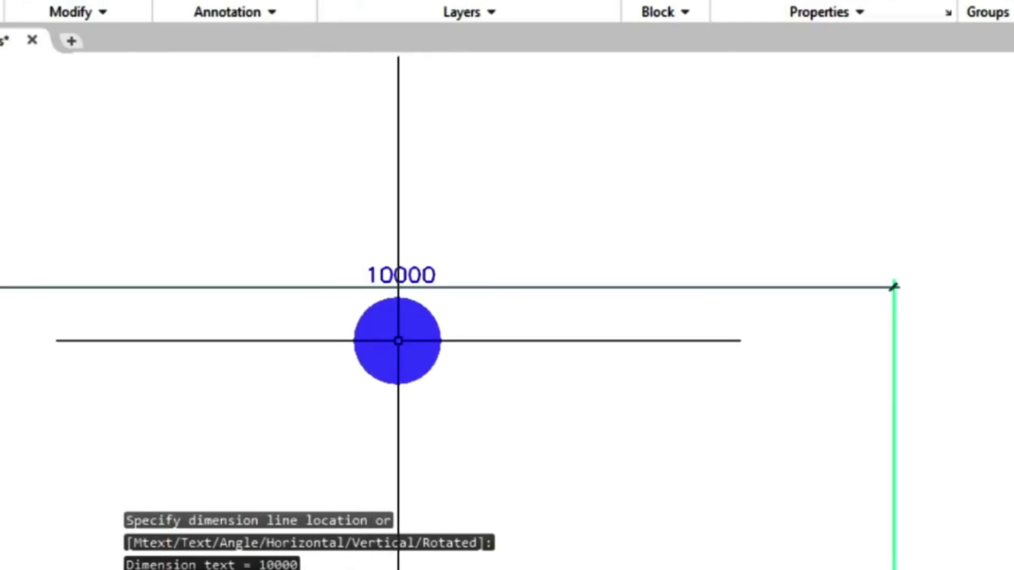
{"action": "scroll", "coordinate": [398, 341], "scroll_direction": "down", "scroll_amount": 8}
{"action": "mouse_move", "coordinate": [656, 327]}
{"action": "middle_mouse_down"}
{"action": "mouse_move", "coordinate": [565, 344]}
{"action": "mouse_move", "coordinate": [86, 350]}
{"action": "middle_mouse_up"}
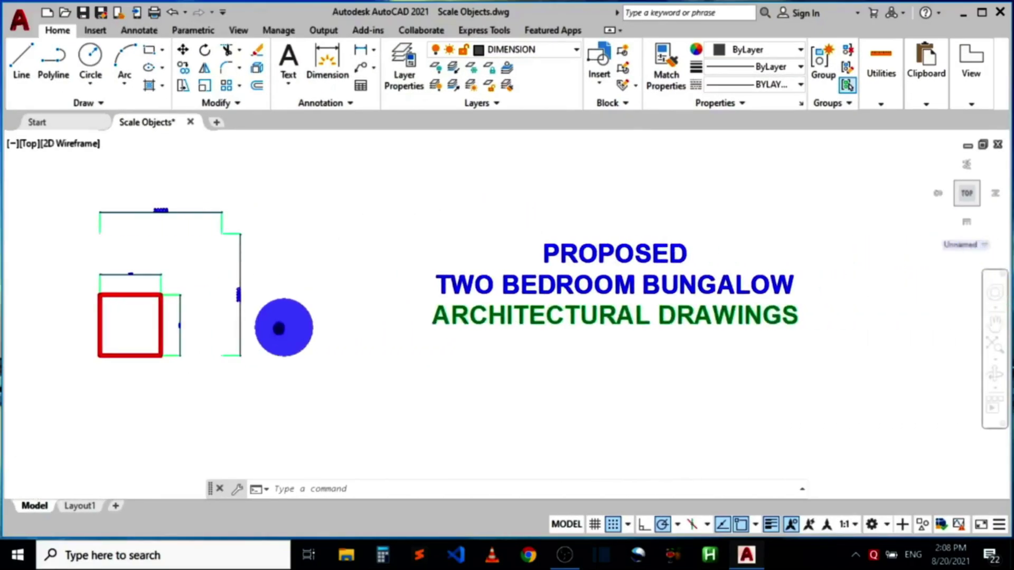
{"action": "mouse_move", "coordinate": [208, 328]}
{"action": "left_mouse_down"}
{"action": "mouse_move", "coordinate": [486, 385]}
{"action": "mouse_move", "coordinate": [631, 391]}
{"action": "mouse_move", "coordinate": [646, 378]}
{"action": "mouse_move", "coordinate": [628, 389]}
{"action": "mouse_move", "coordinate": [574, 385]}
{"action": "mouse_move", "coordinate": [536, 362]}
{"action": "mouse_move", "coordinate": [525, 219]}
{"action": "mouse_move", "coordinate": [419, 244]}
{"action": "left_mouse_up"}
Window-select the three-line title text, abandon the started copy, then reselect it
{"action": "scroll", "coordinate": [536, 362], "scroll_direction": "down", "scroll_amount": 4}
{"action": "scroll", "coordinate": [525, 219], "scroll_direction": "up", "scroll_amount": 4}
{"action": "scroll", "coordinate": [419, 244], "scroll_direction": "up", "scroll_amount": 4}
{"action": "scroll", "coordinate": [419, 243], "scroll_direction": "down", "scroll_amount": 4}
{"action": "left_click", "coordinate": [549, 382]}
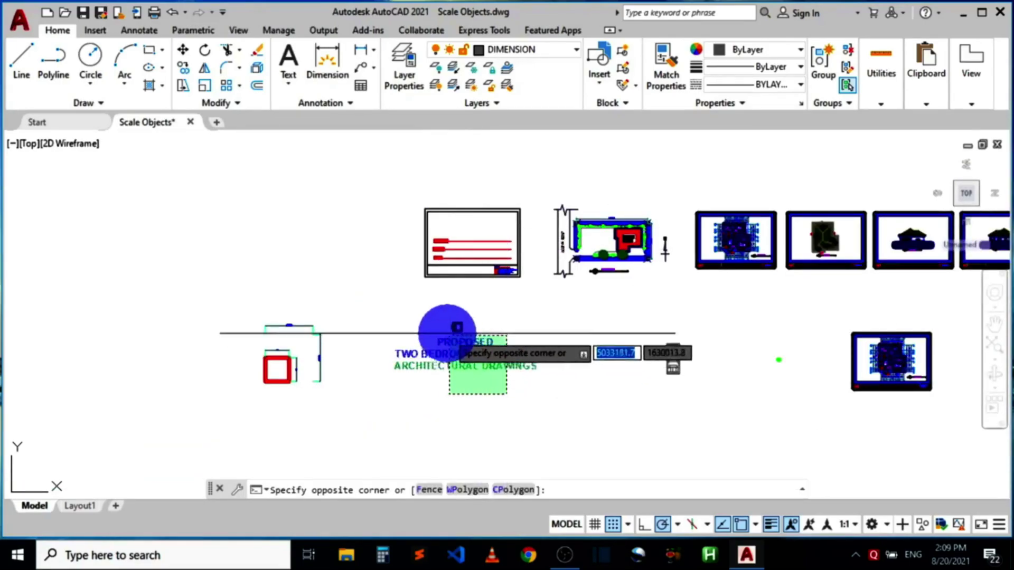
{"action": "left_click", "coordinate": [449, 335]}
{"action": "left_click", "coordinate": [183, 67]}
{"action": "left_click", "coordinate": [463, 307]}
{"action": "scroll", "coordinate": [463, 328], "scroll_direction": "up", "scroll_amount": 4}
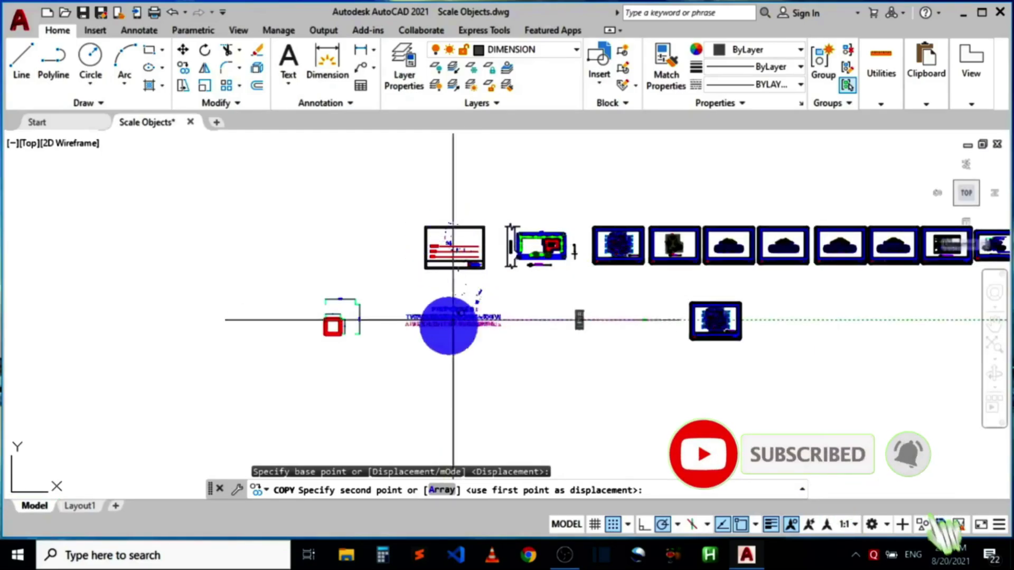
{"action": "scroll", "coordinate": [440, 362], "scroll_direction": "up", "scroll_amount": 4}
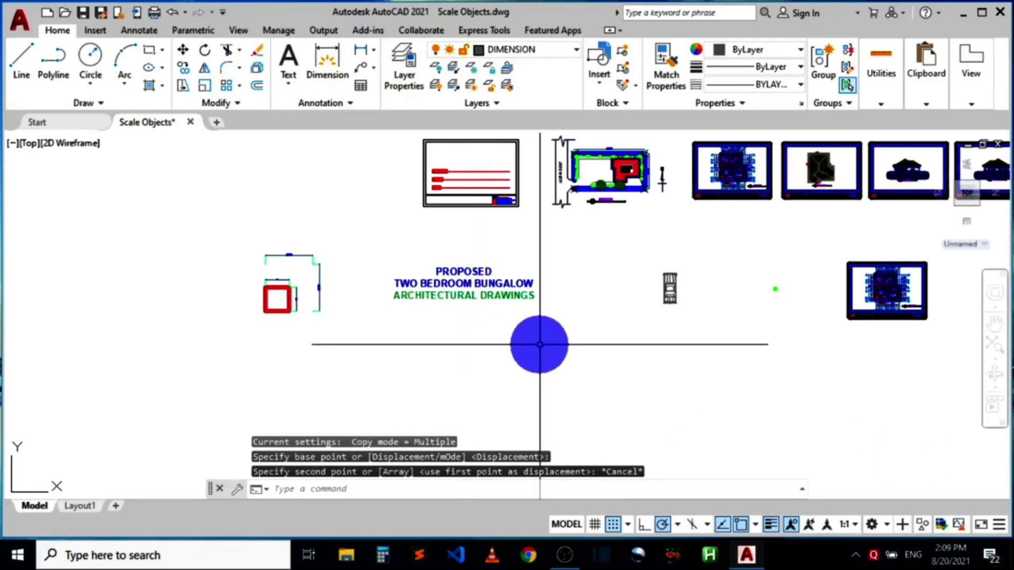
{"action": "left_click", "coordinate": [561, 321]}
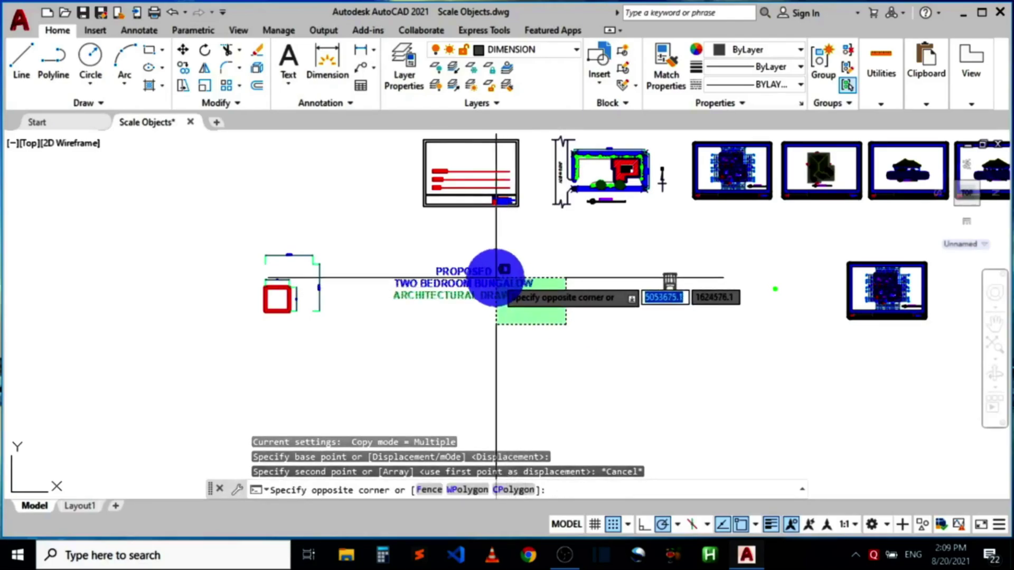
{"action": "left_click", "coordinate": [482, 275]}
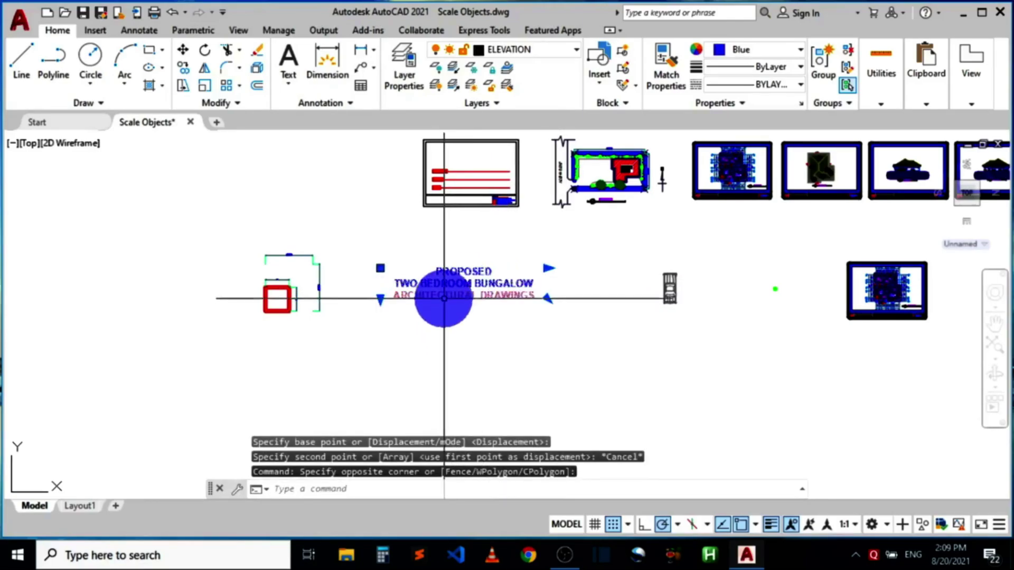
Scale the title text by 0.6 from the right-click menu, replacing the 1.3 factor
{"action": "right_click", "coordinate": [443, 287]}
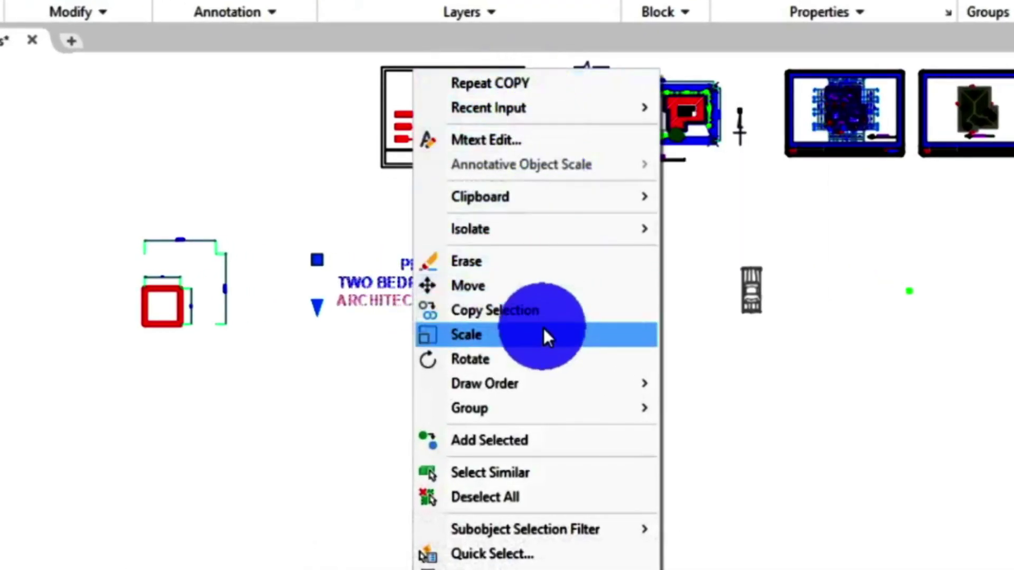
{"action": "left_click", "coordinate": [482, 335]}
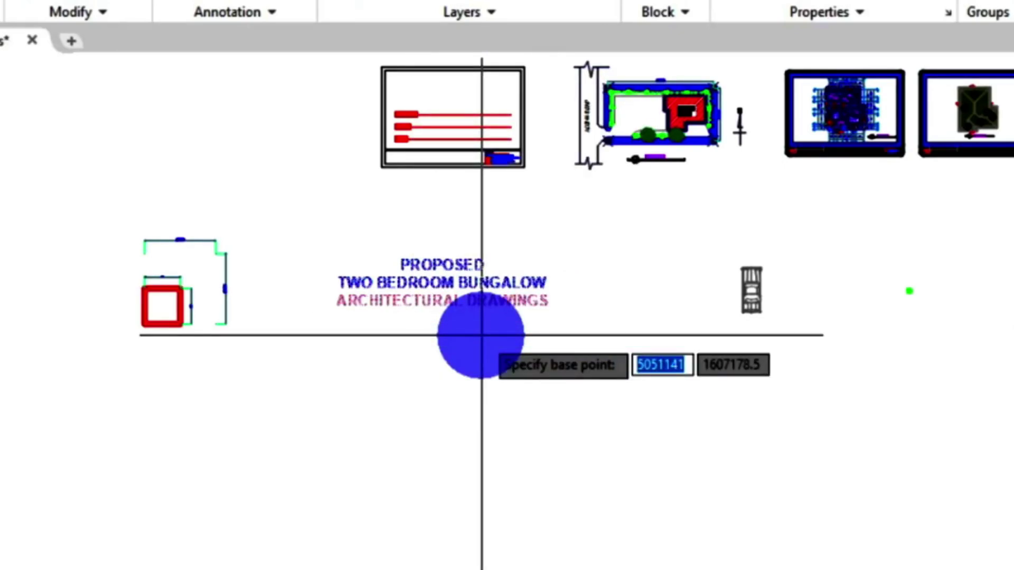
{"action": "scroll", "coordinate": [412, 309], "scroll_direction": "up", "scroll_amount": 2}
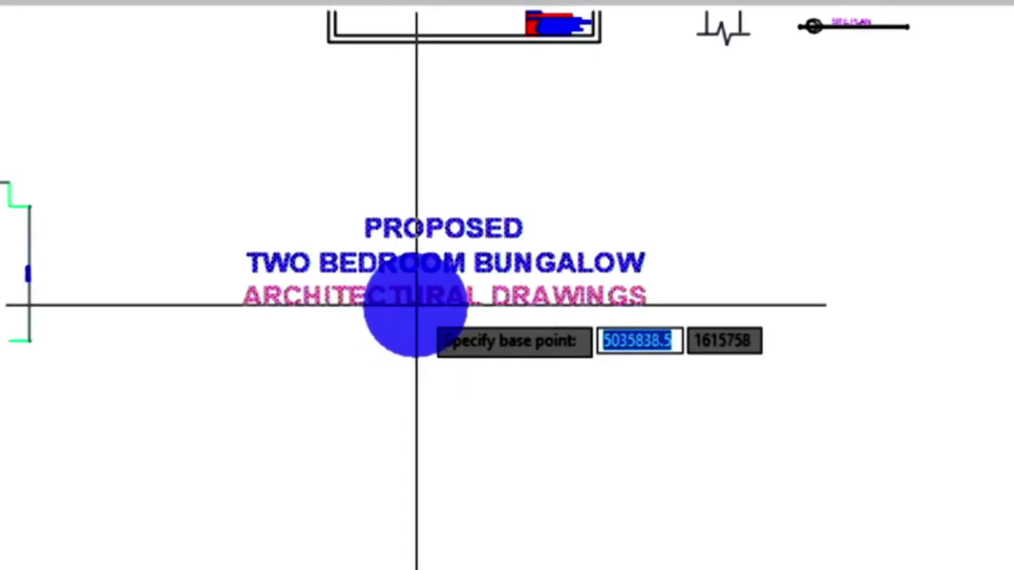
{"action": "left_click", "coordinate": [417, 305]}
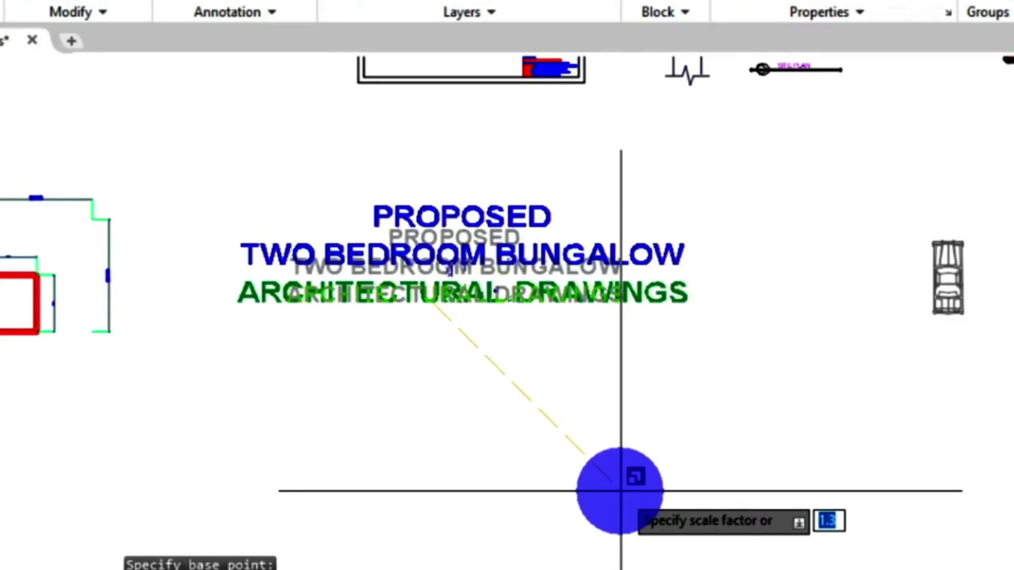
{"action": "type", "text": "0.6"}
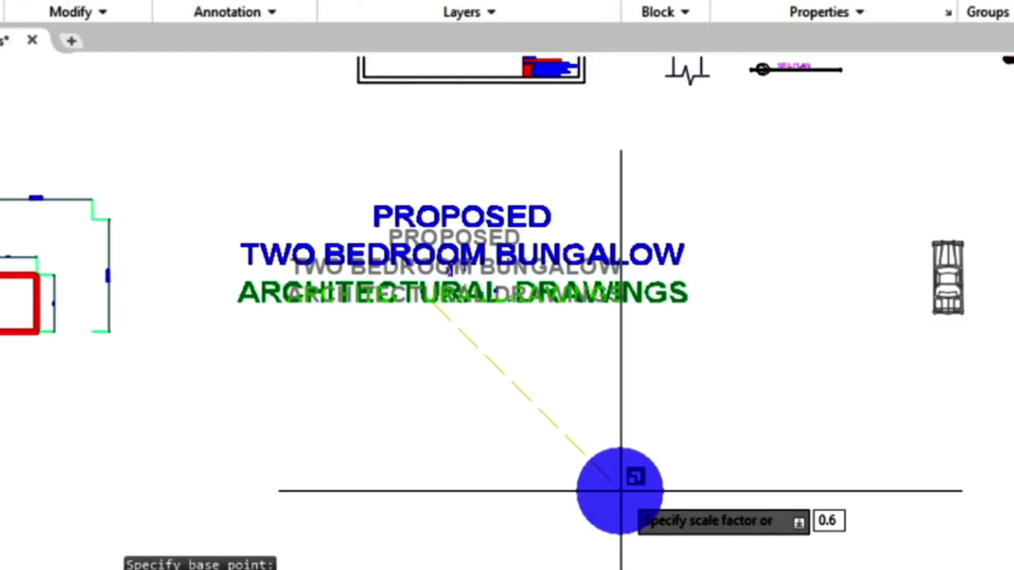
{"action": "key", "text": "Return"}
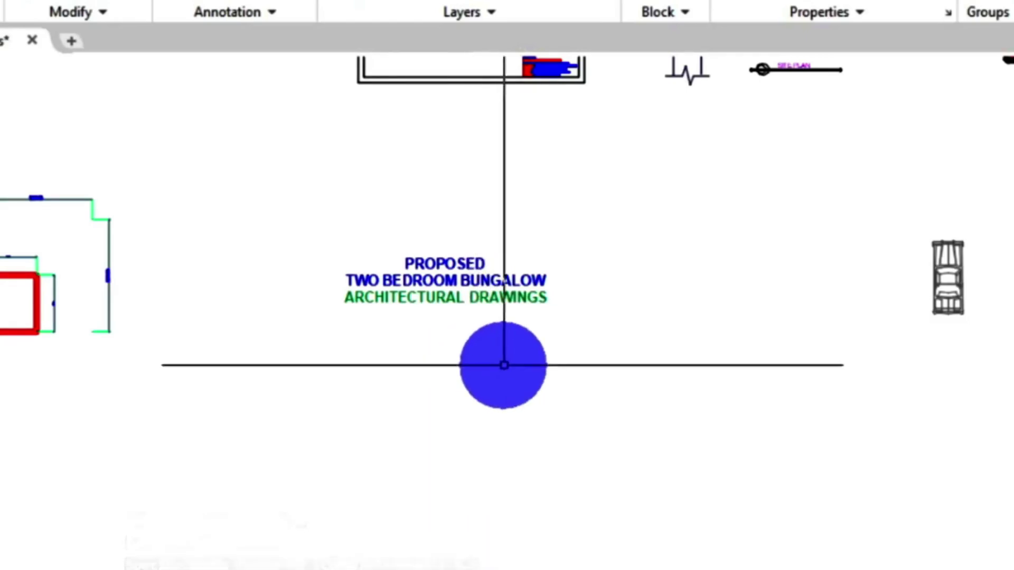
{"action": "left_click", "coordinate": [513, 362]}
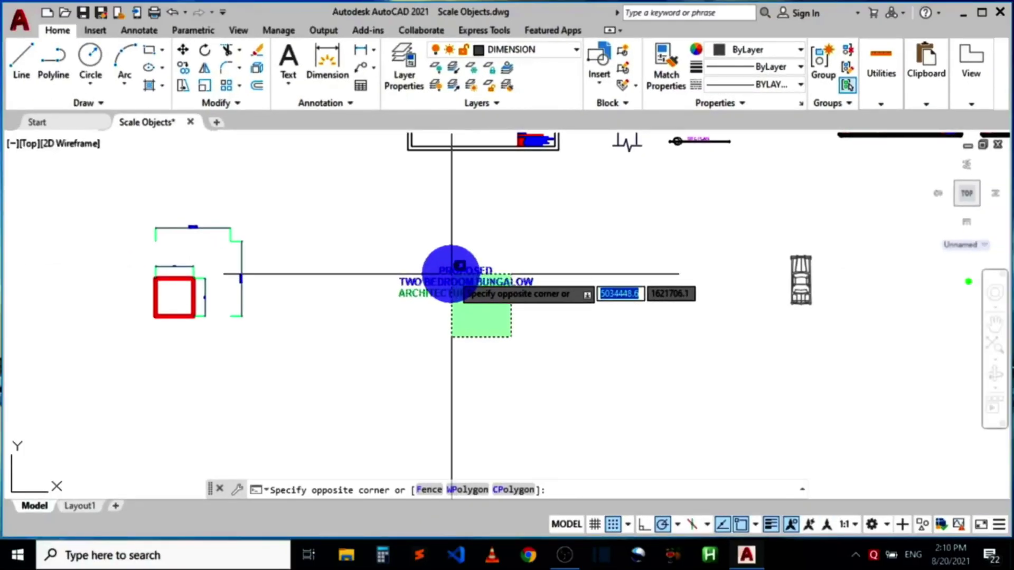
Copy the reduced title text to a spot near the halved red square
{"action": "left_click", "coordinate": [452, 273]}
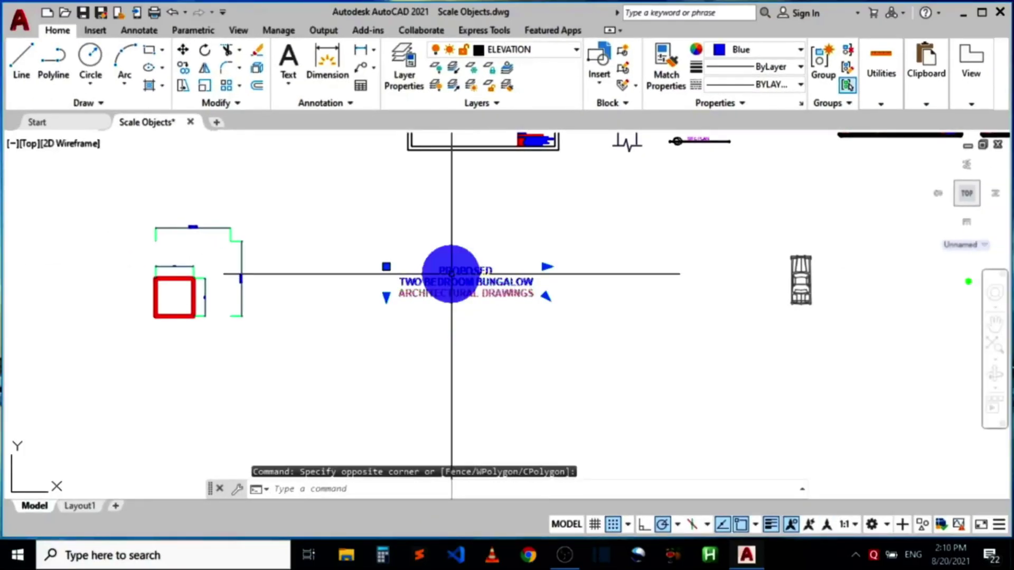
{"action": "left_click", "coordinate": [182, 68]}
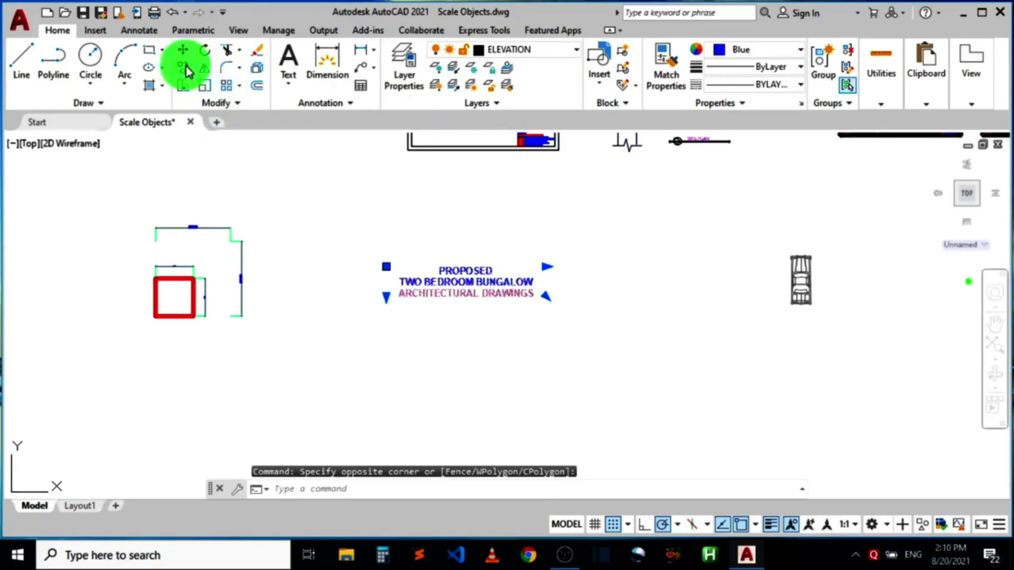
{"action": "left_click", "coordinate": [457, 280]}
{"action": "scroll", "coordinate": [461, 338], "scroll_direction": "down", "scroll_amount": 3}
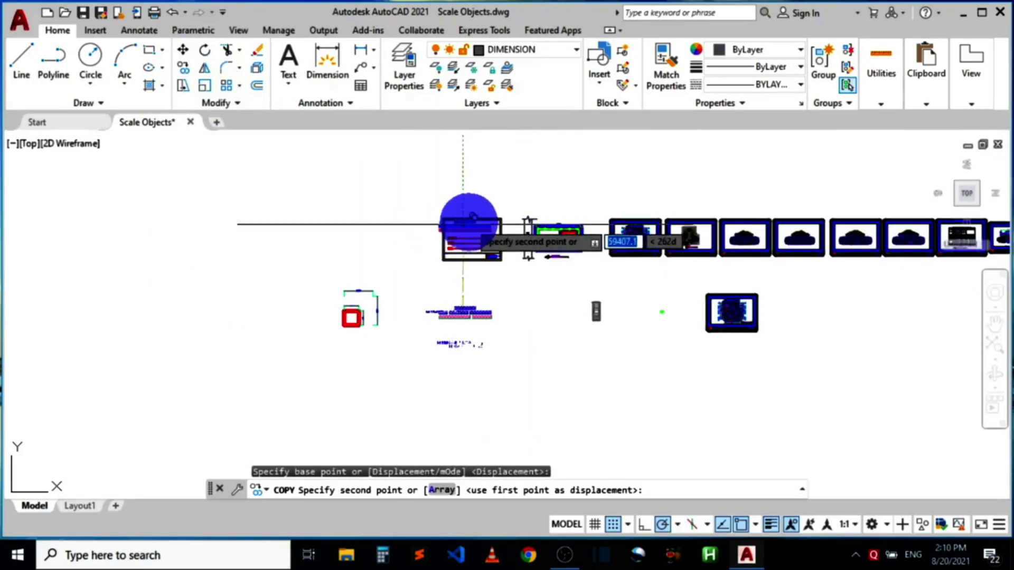
{"action": "scroll", "coordinate": [450, 225], "scroll_direction": "up", "scroll_amount": 8}
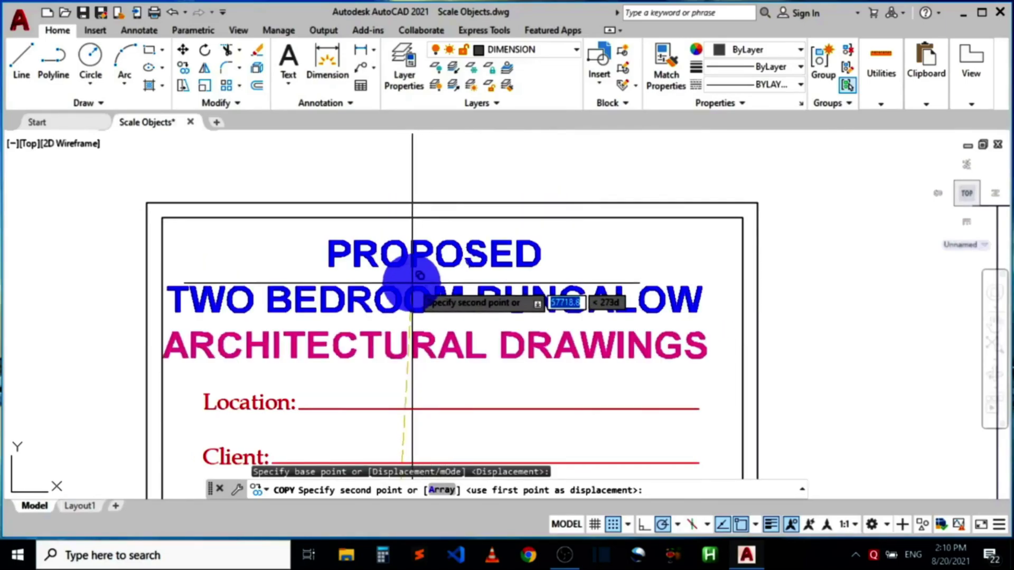
{"action": "scroll", "coordinate": [370, 243], "scroll_direction": "down", "scroll_amount": 8}
{"action": "left_click", "coordinate": [421, 400]}
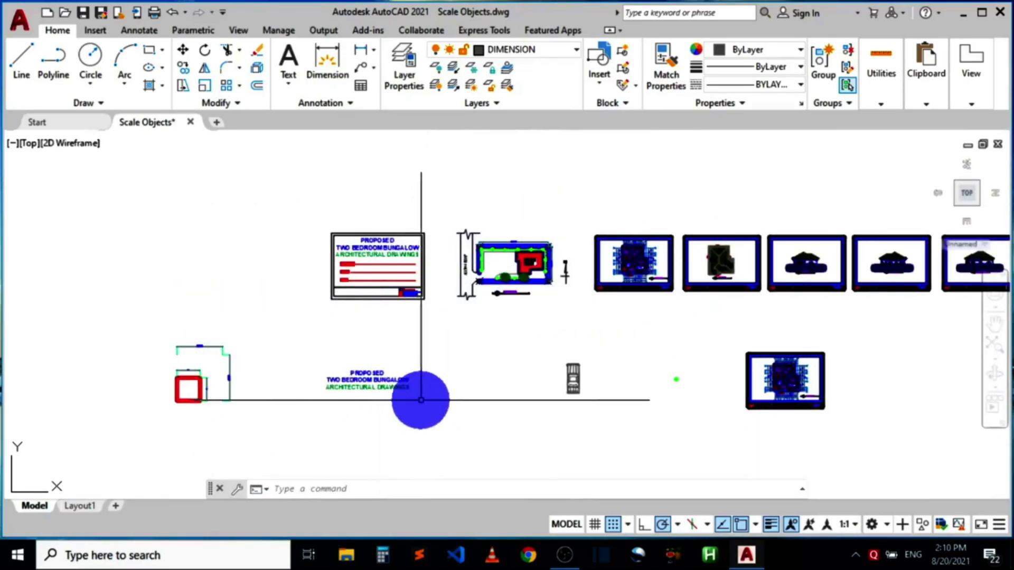
{"action": "scroll", "coordinate": [575, 370], "scroll_direction": "up", "scroll_amount": 5}
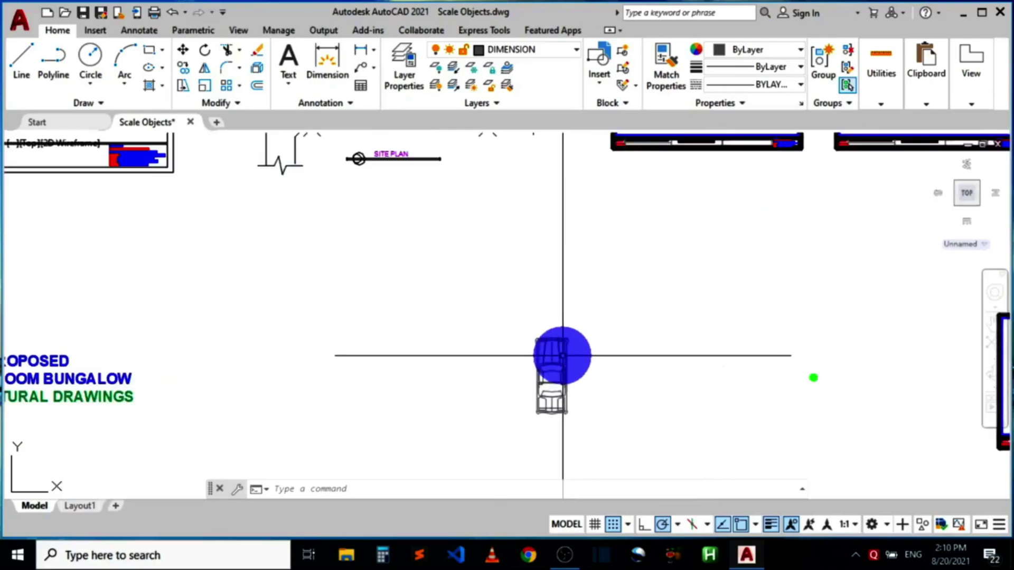
{"action": "scroll", "coordinate": [559, 359], "scroll_direction": "up", "scroll_amount": 3}
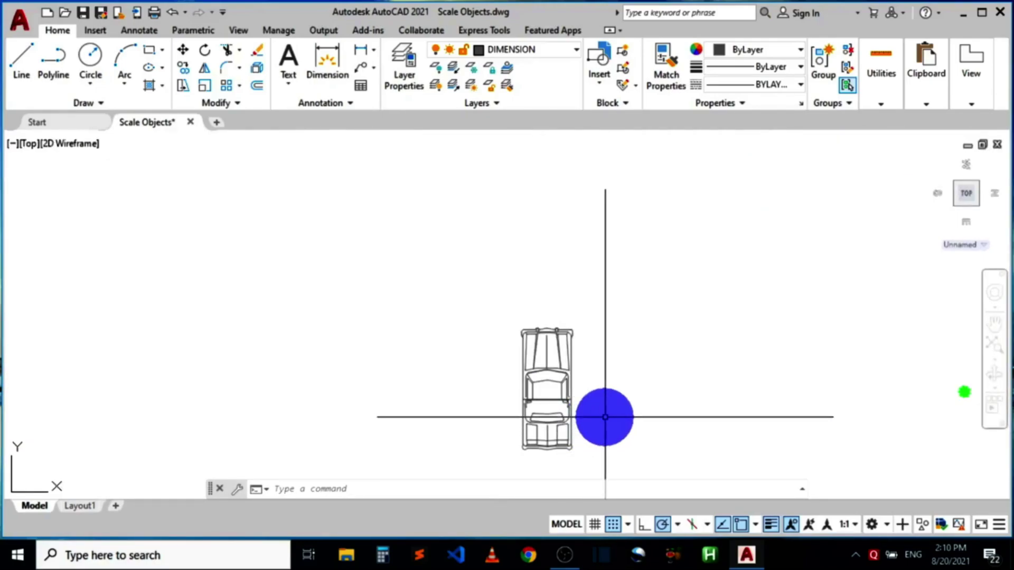
{"action": "scroll", "coordinate": [605, 417], "scroll_direction": "down", "scroll_amount": 5}
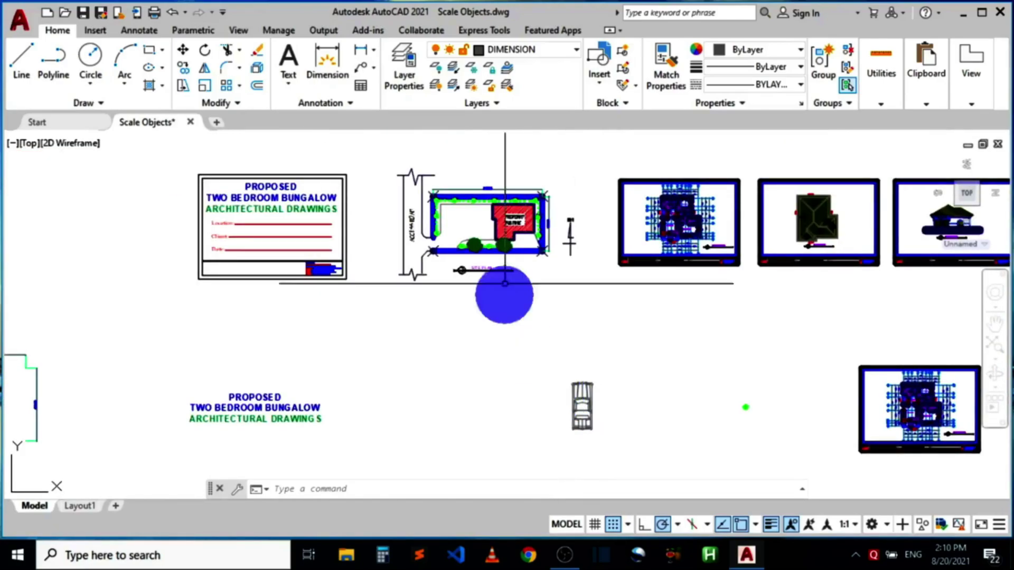
{"action": "scroll", "coordinate": [473, 176], "scroll_direction": "up", "scroll_amount": 4}
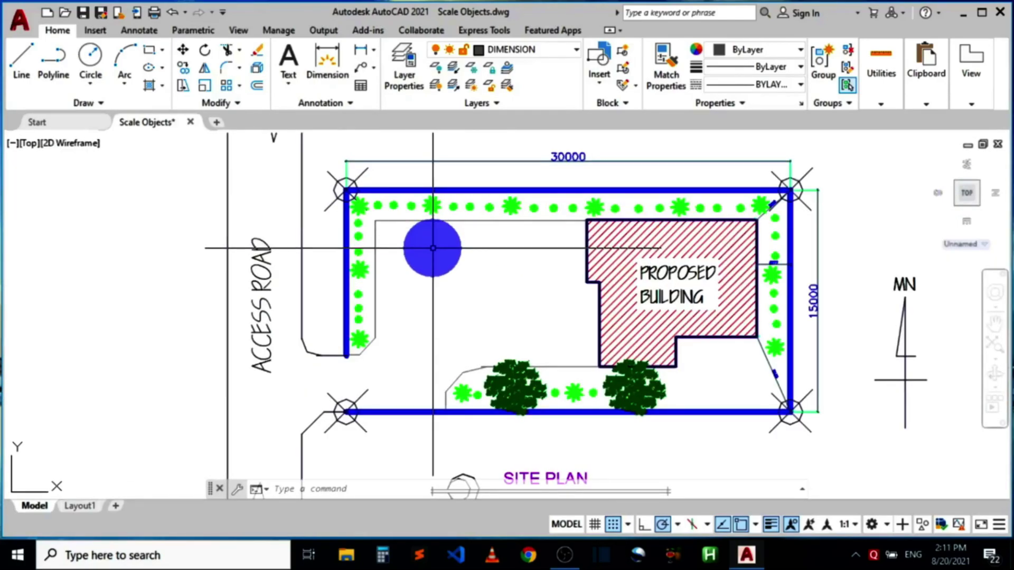
{"action": "scroll", "coordinate": [507, 391], "scroll_direction": "up", "scroll_amount": 1}
{"action": "scroll", "coordinate": [493, 408], "scroll_direction": "down", "scroll_amount": 5}
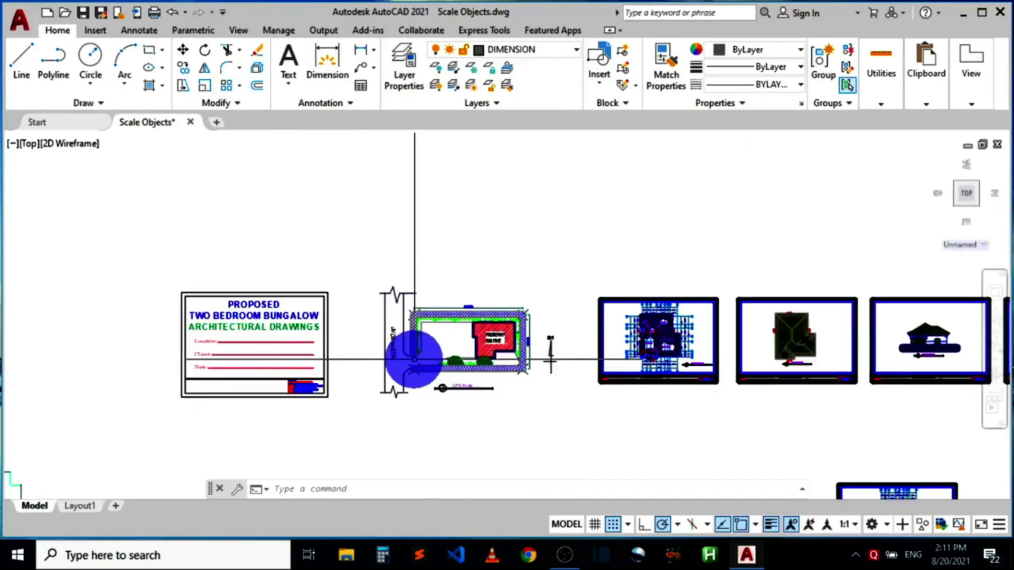
{"action": "scroll", "coordinate": [507, 454], "scroll_direction": "up", "scroll_amount": 5}
{"action": "scroll", "coordinate": [499, 438], "scroll_direction": "down", "scroll_amount": 3}
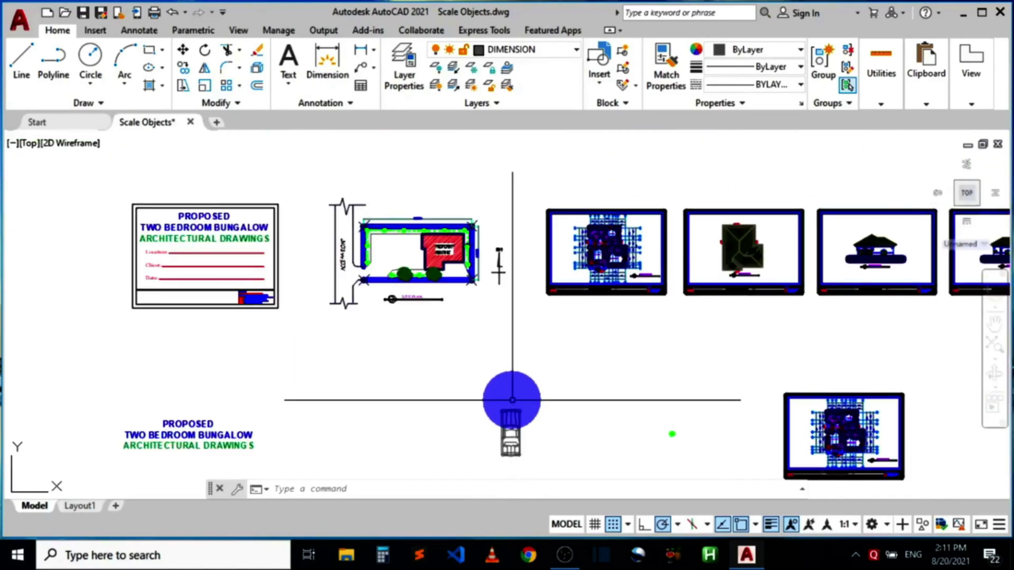
{"action": "left_click", "coordinate": [505, 453]}
{"action": "left_click", "coordinate": [184, 64]}
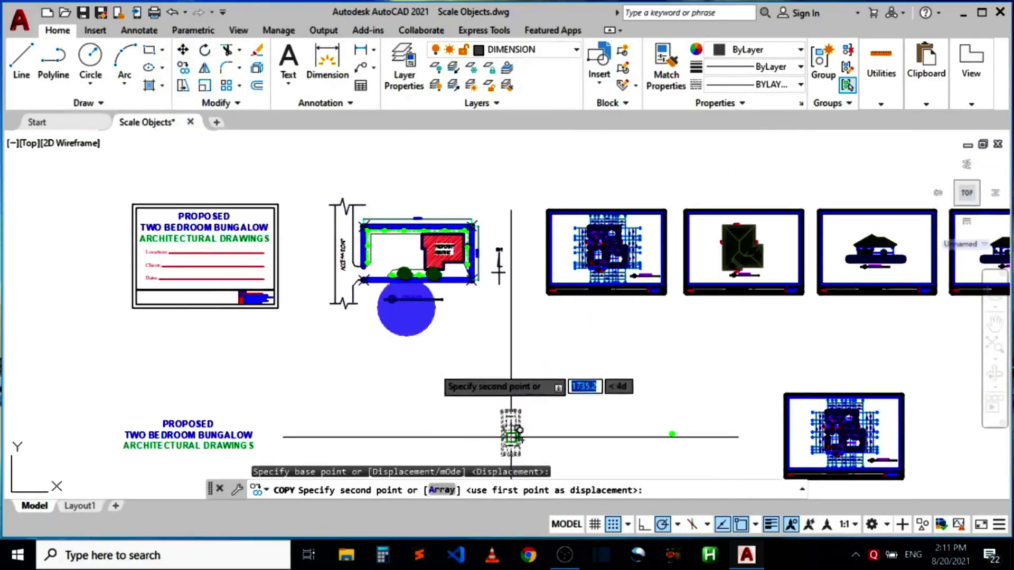
{"action": "left_click", "coordinate": [422, 354]}
{"action": "scroll", "coordinate": [382, 240], "scroll_direction": "up", "scroll_amount": 8}
{"action": "scroll", "coordinate": [403, 295], "scroll_direction": "down", "scroll_amount": 2}
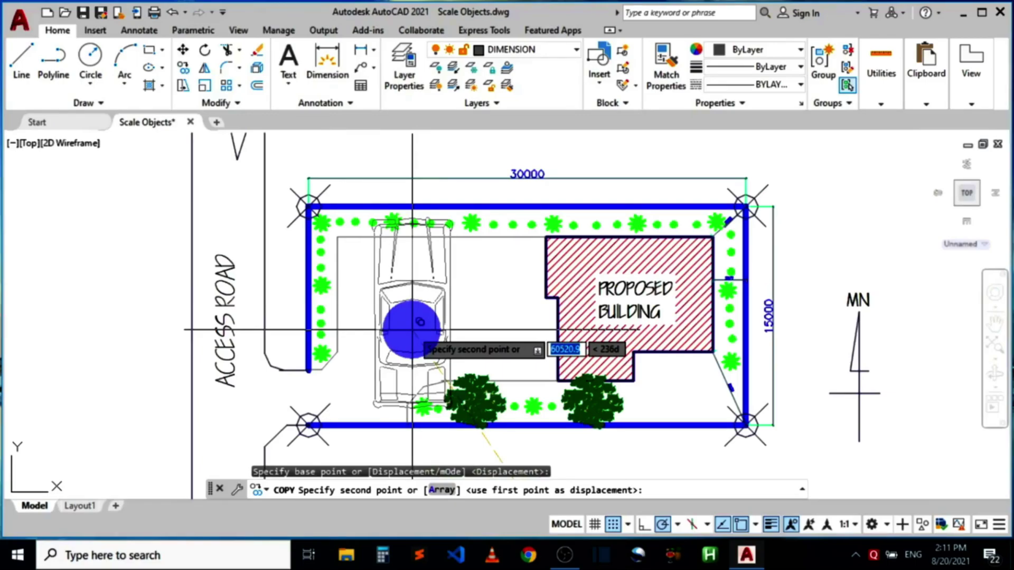
{"action": "key", "text": "Escape"}
{"action": "scroll", "coordinate": [475, 424], "scroll_direction": "down", "scroll_amount": 5}
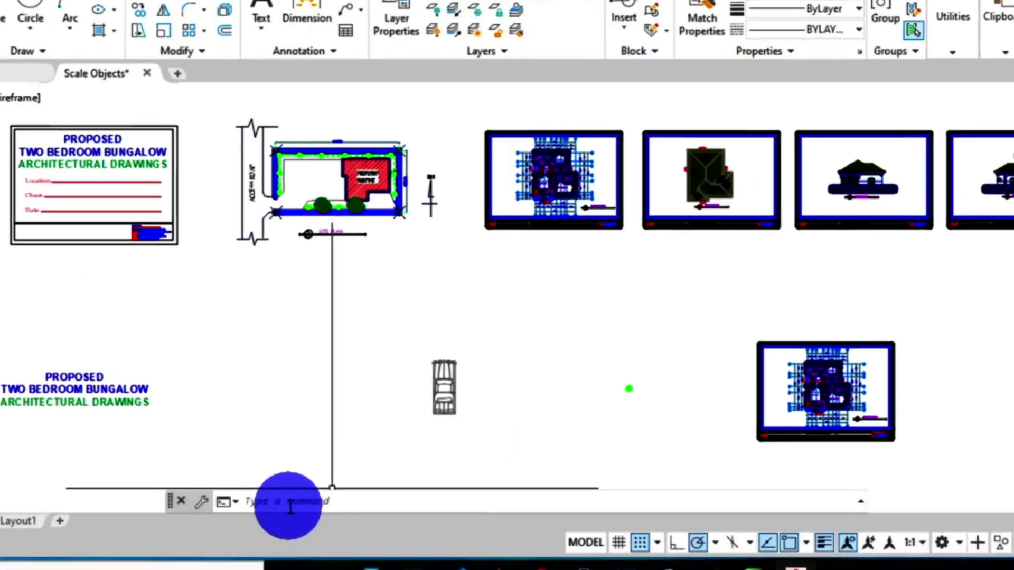
Scale the car block by 0.4 about its center using SC
{"action": "type", "text": "S"}
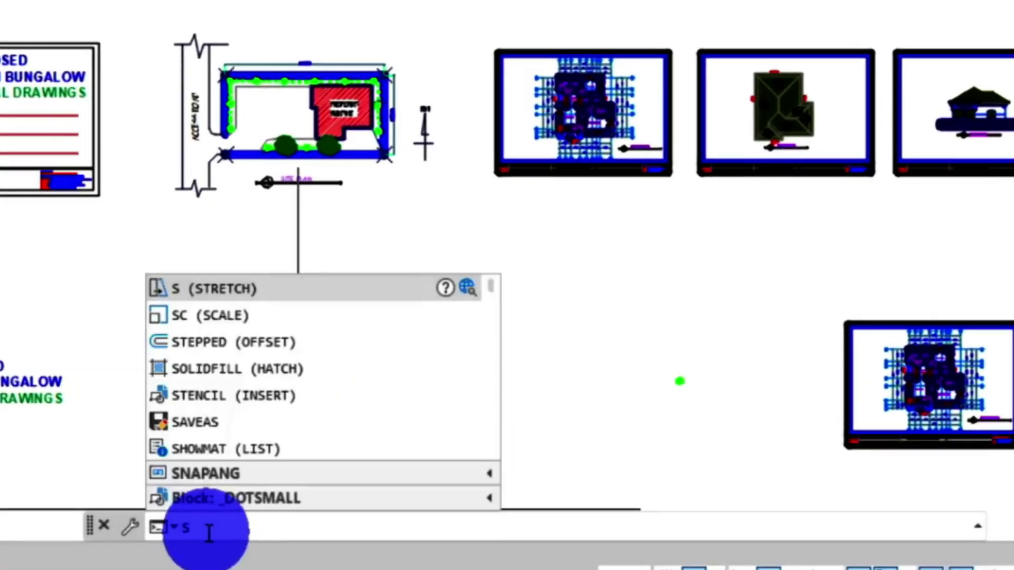
{"action": "type", "text": "C"}
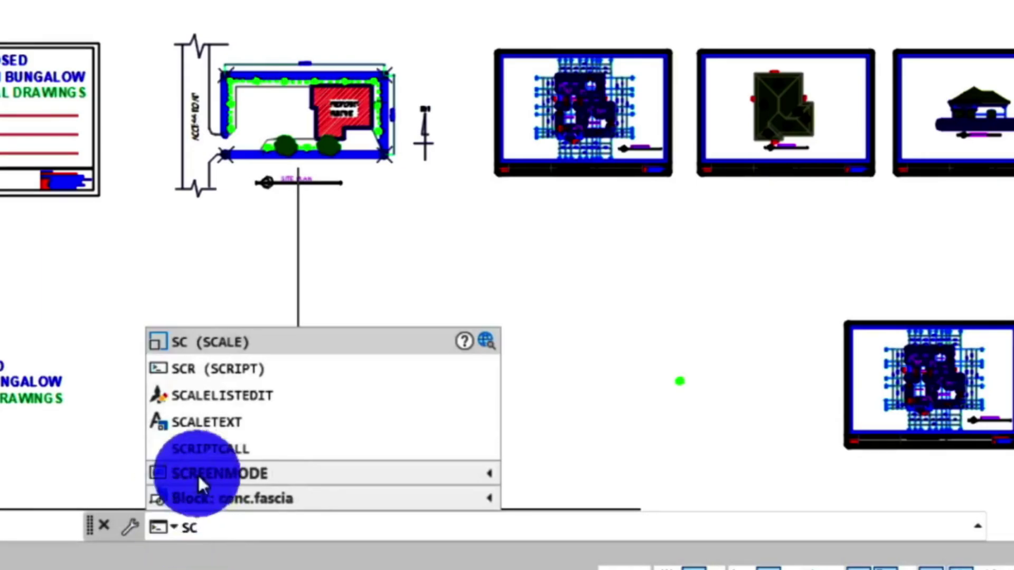
{"action": "left_click", "coordinate": [216, 342]}
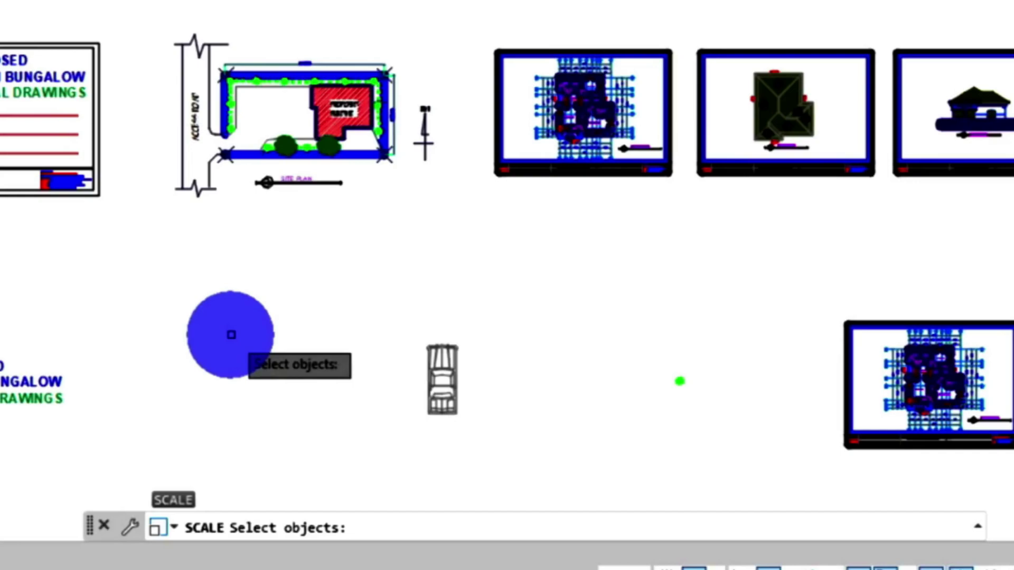
{"action": "left_click", "coordinate": [429, 370]}
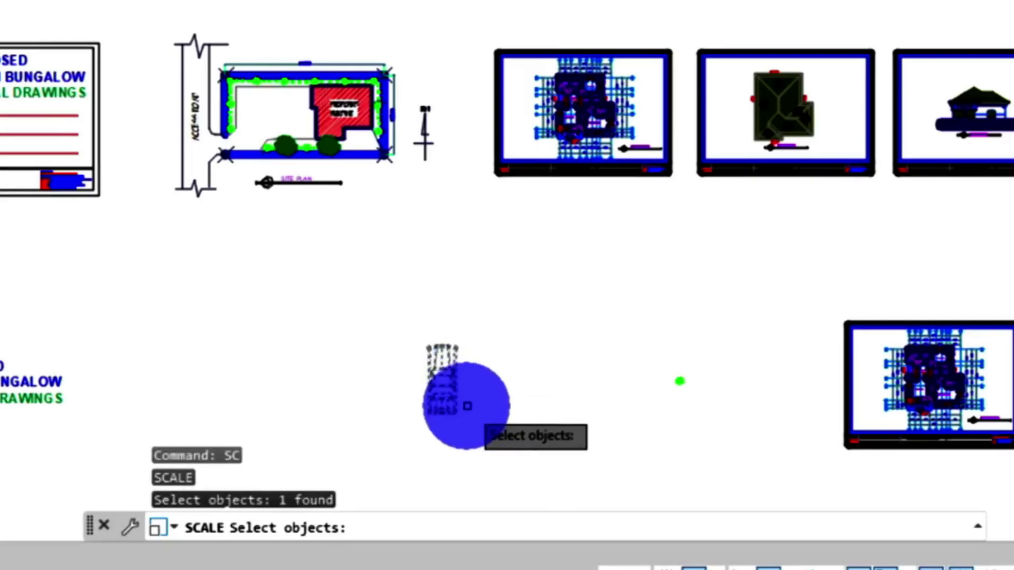
{"action": "scroll", "coordinate": [464, 398], "scroll_direction": "up", "scroll_amount": 4}
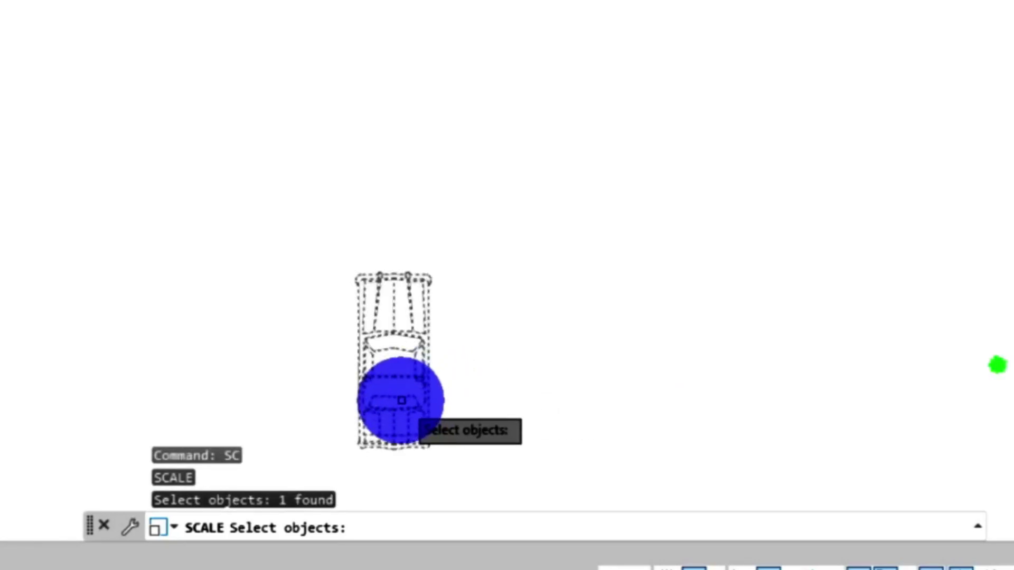
{"action": "key", "text": "Return"}
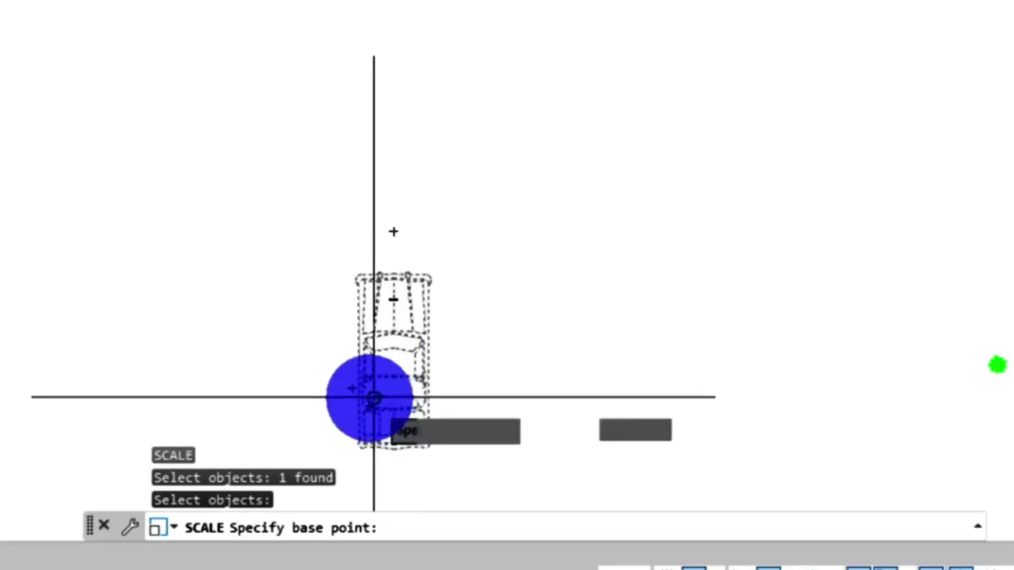
{"action": "scroll", "coordinate": [437, 441], "scroll_direction": "up", "scroll_amount": 6}
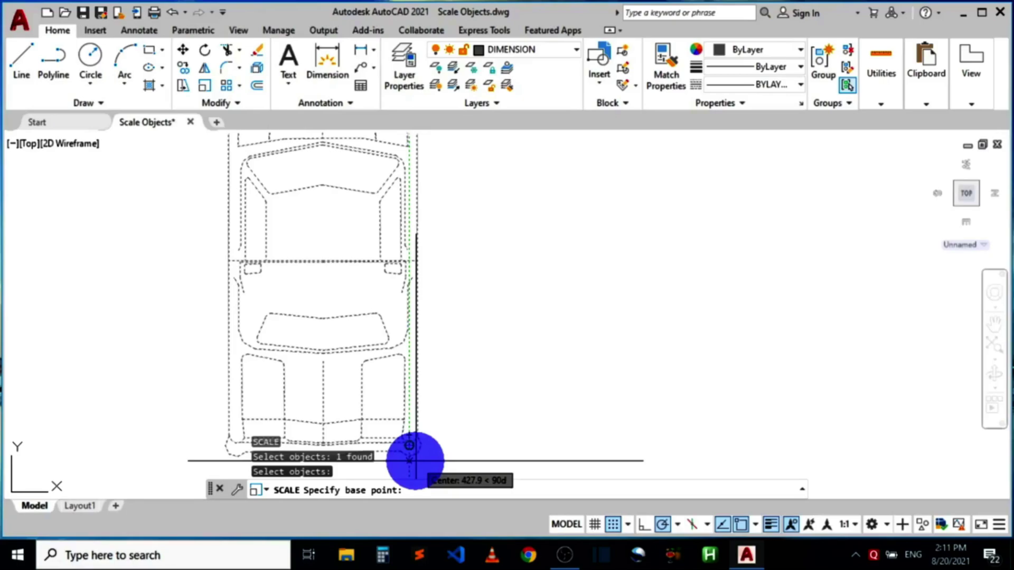
{"action": "left_click", "coordinate": [416, 461]}
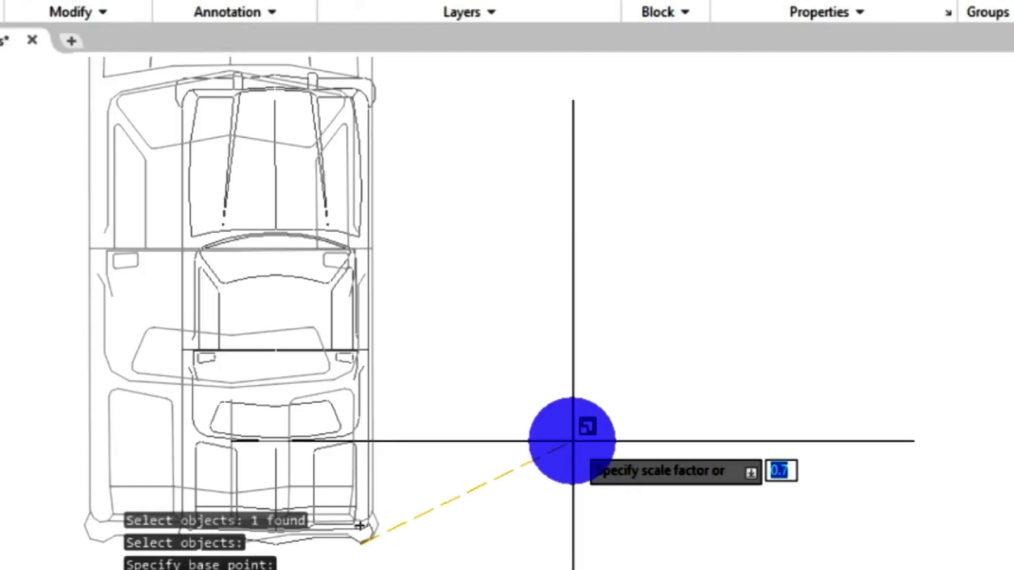
{"action": "type", "text": "0.4"}
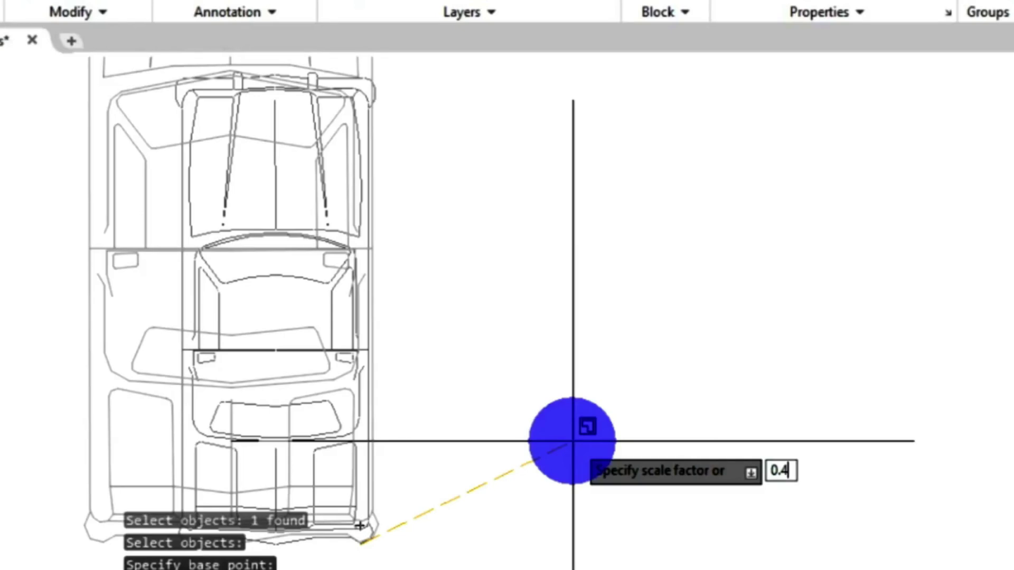
{"action": "key", "text": "Return"}
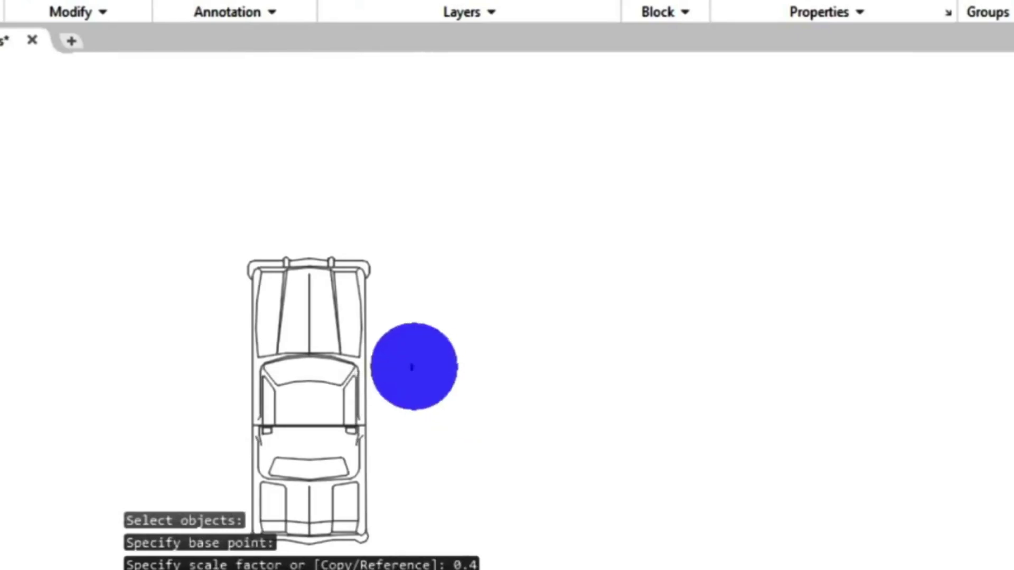
Window-select the shrunken car block
{"action": "scroll", "coordinate": [354, 385], "scroll_direction": "down", "scroll_amount": 3}
{"action": "scroll", "coordinate": [353, 385], "scroll_direction": "down", "scroll_amount": 1}
{"action": "left_click", "coordinate": [354, 374]}
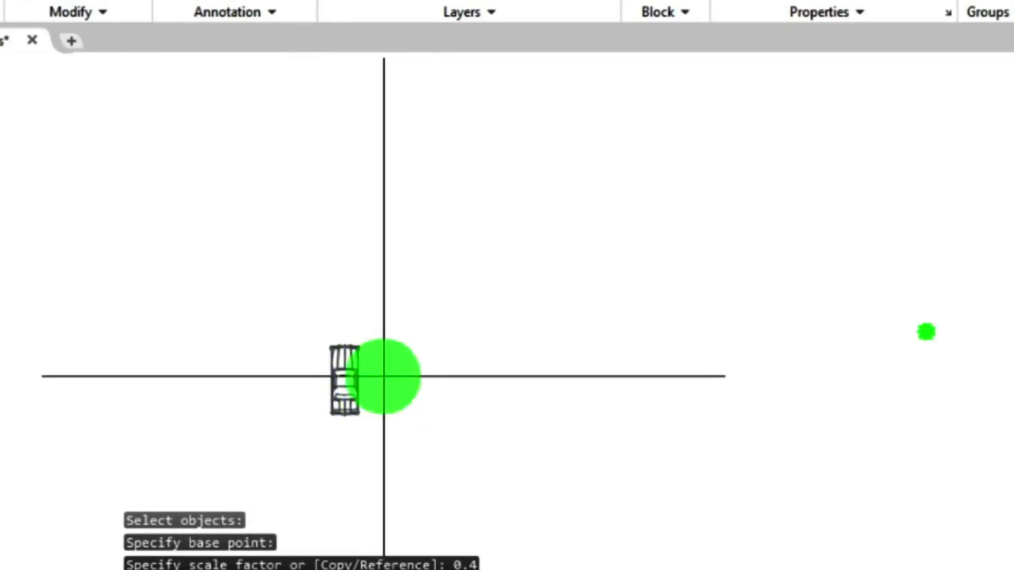
{"action": "left_click", "coordinate": [339, 362]}
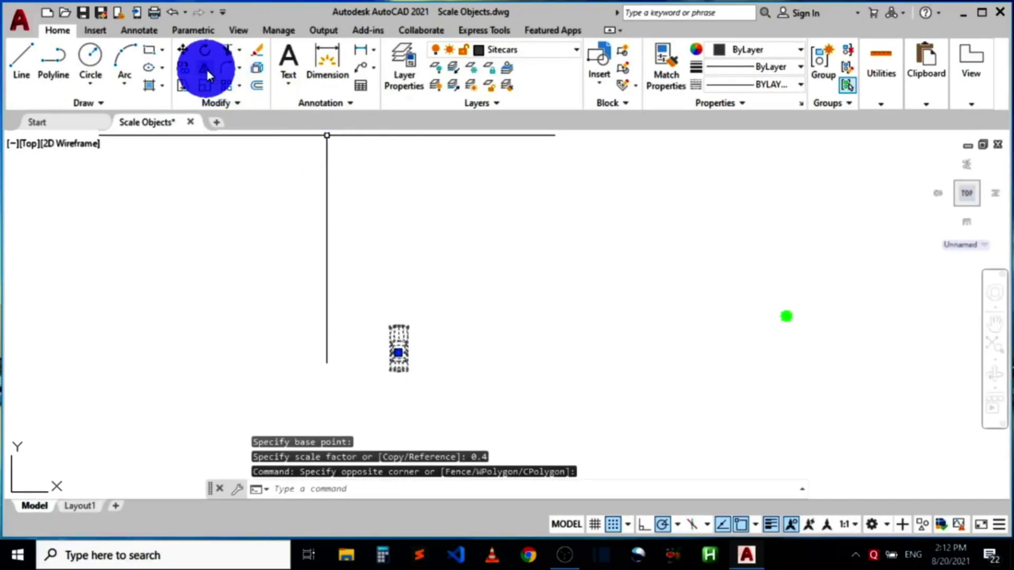
Copy the small car to four side-by-side spots in the site-plan parking bay
{"action": "left_click", "coordinate": [185, 66]}
{"action": "left_click", "coordinate": [411, 374]}
{"action": "scroll", "coordinate": [412, 374], "scroll_direction": "down", "scroll_amount": 5}
{"action": "scroll", "coordinate": [341, 290], "scroll_direction": "up", "scroll_amount": 5}
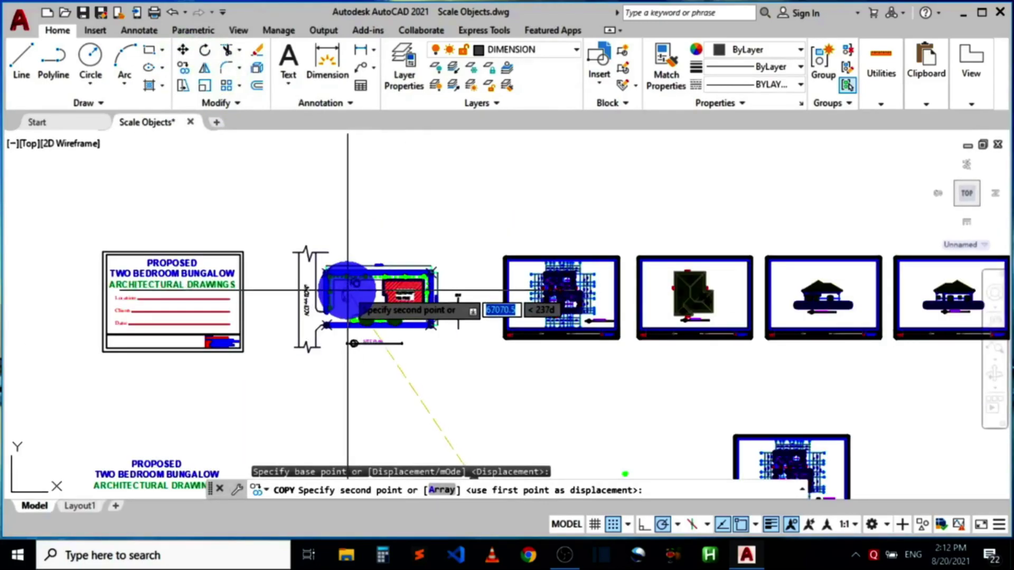
{"action": "scroll", "coordinate": [343, 290], "scroll_direction": "up", "scroll_amount": 5}
{"action": "scroll", "coordinate": [316, 286], "scroll_direction": "down", "scroll_amount": 2}
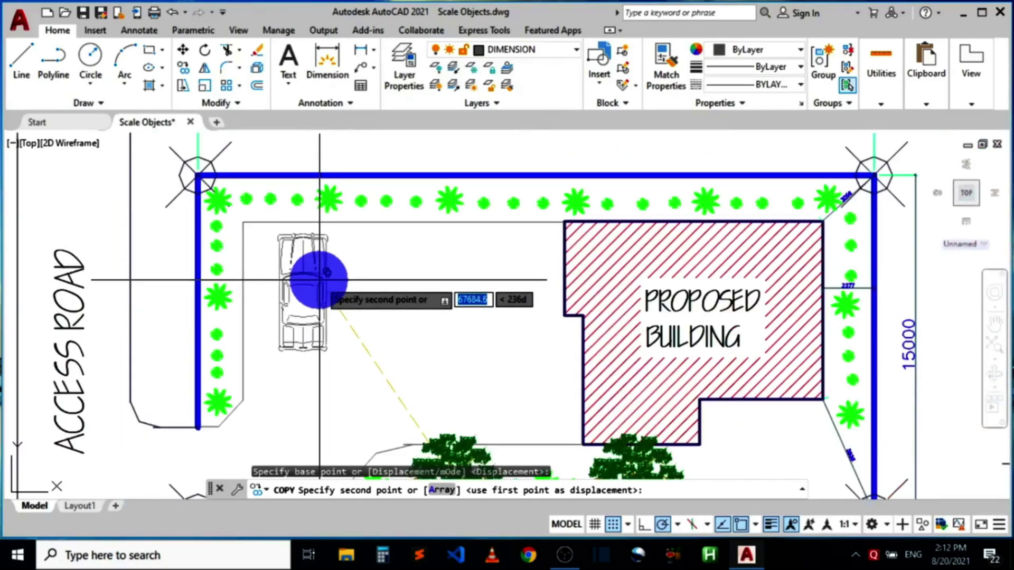
{"action": "left_click", "coordinate": [295, 275]}
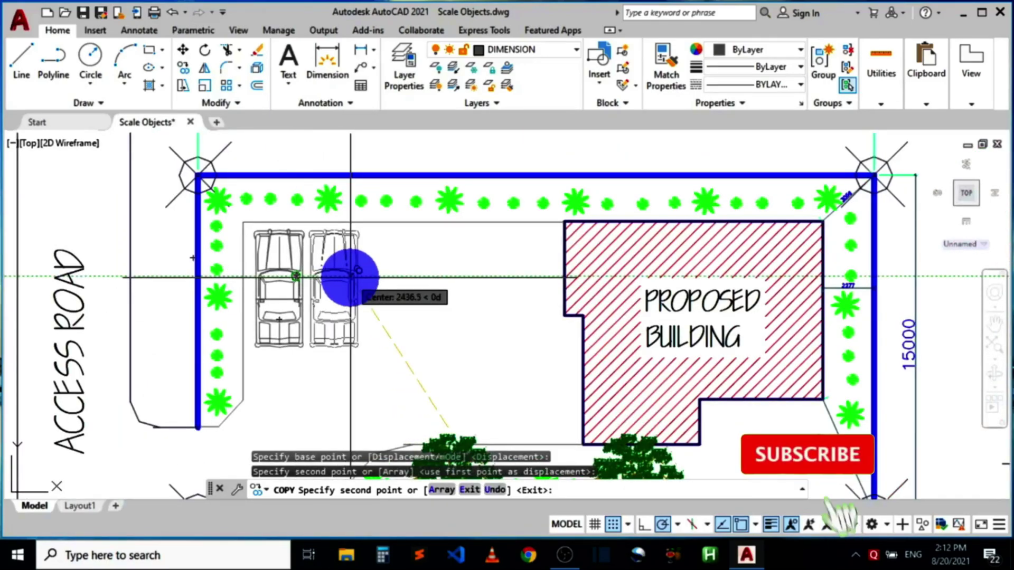
{"action": "left_click", "coordinate": [352, 276]}
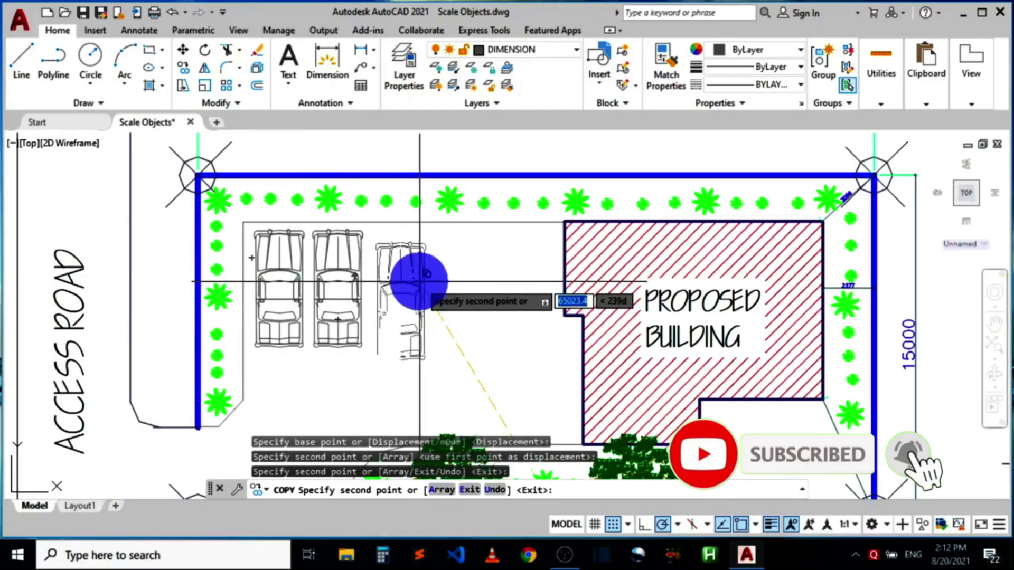
{"action": "left_click", "coordinate": [414, 279]}
{"action": "left_click", "coordinate": [473, 279]}
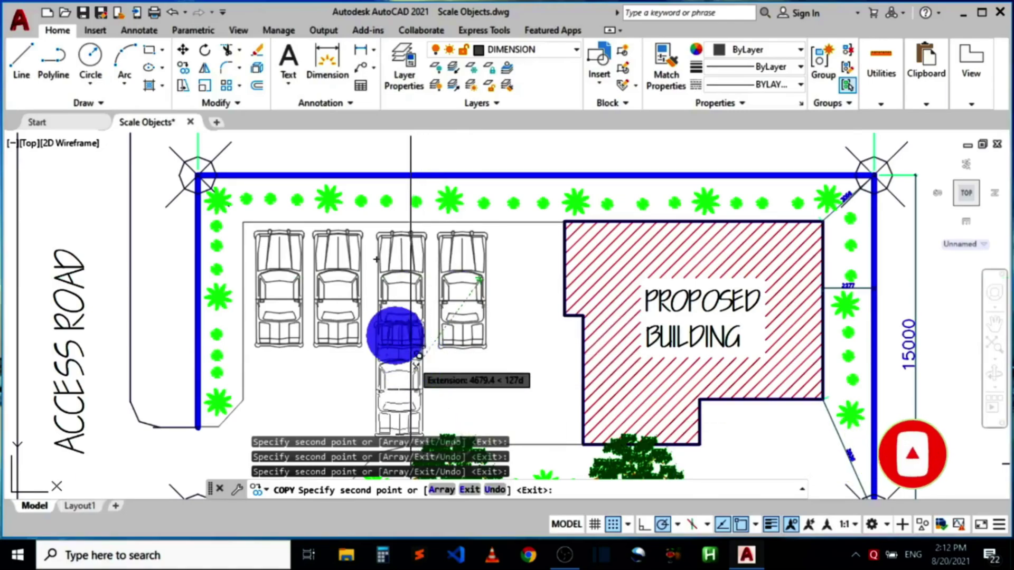
{"action": "right_click", "coordinate": [417, 374]}
{"action": "left_click", "coordinate": [465, 174]}
{"action": "scroll", "coordinate": [468, 174], "scroll_direction": "down", "scroll_amount": 4}
{"action": "scroll", "coordinate": [404, 194], "scroll_direction": "down", "scroll_amount": 3}
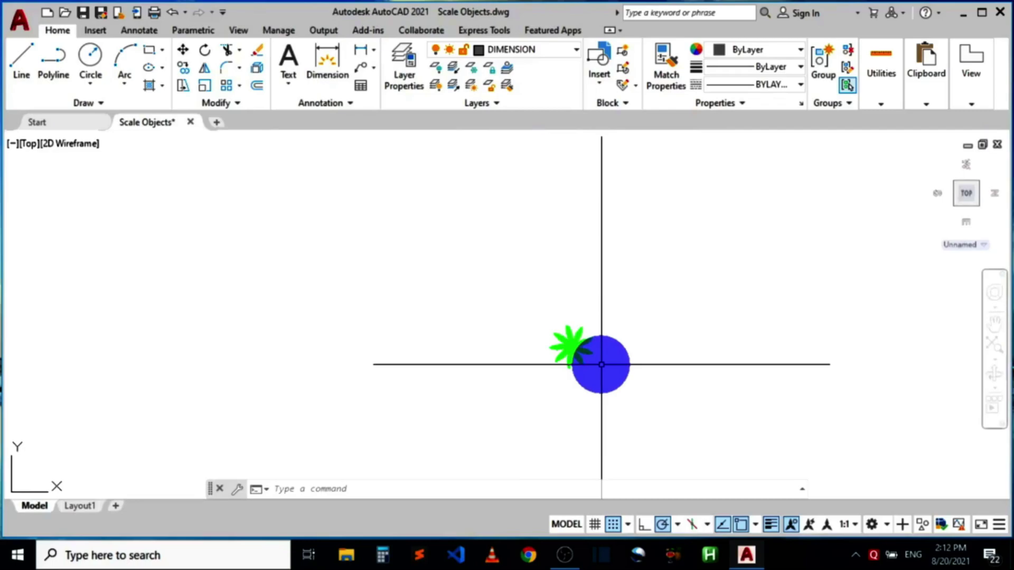
Copy the green plant symbol to a spot below the building near the south-east boundary corner
{"action": "left_click", "coordinate": [659, 403]}
{"action": "left_click", "coordinate": [578, 341]}
{"action": "left_click", "coordinate": [182, 68]}
{"action": "left_click", "coordinate": [571, 347]}
{"action": "scroll", "coordinate": [581, 406], "scroll_direction": "down", "scroll_amount": 5}
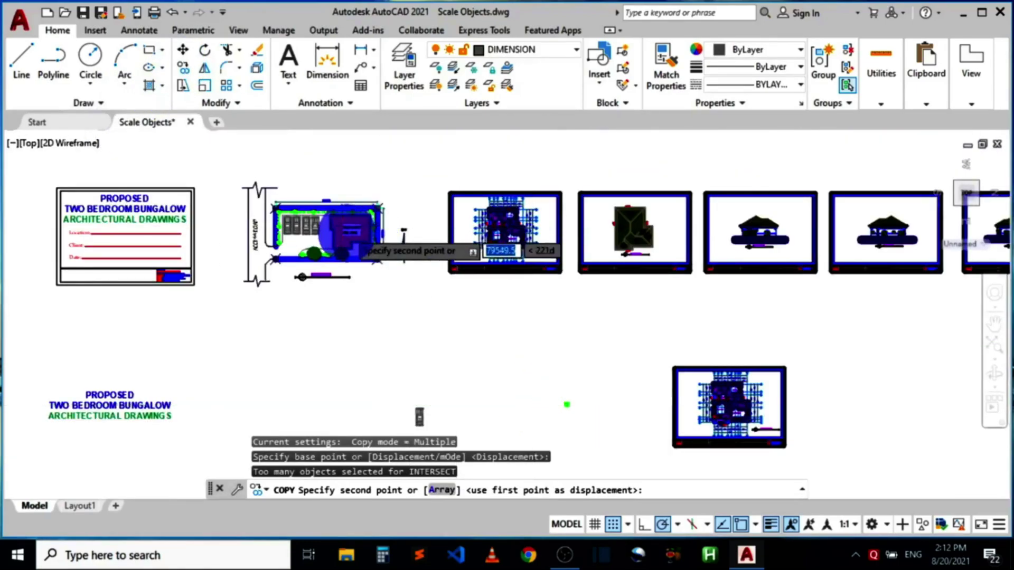
{"action": "scroll", "coordinate": [412, 324], "scroll_direction": "up", "scroll_amount": 6}
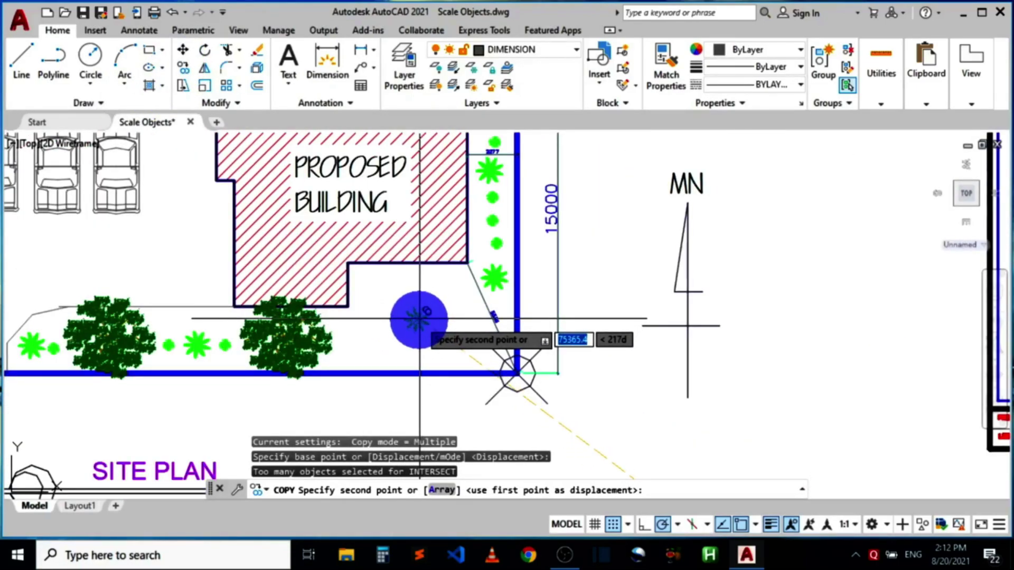
{"action": "left_click", "coordinate": [419, 320]}
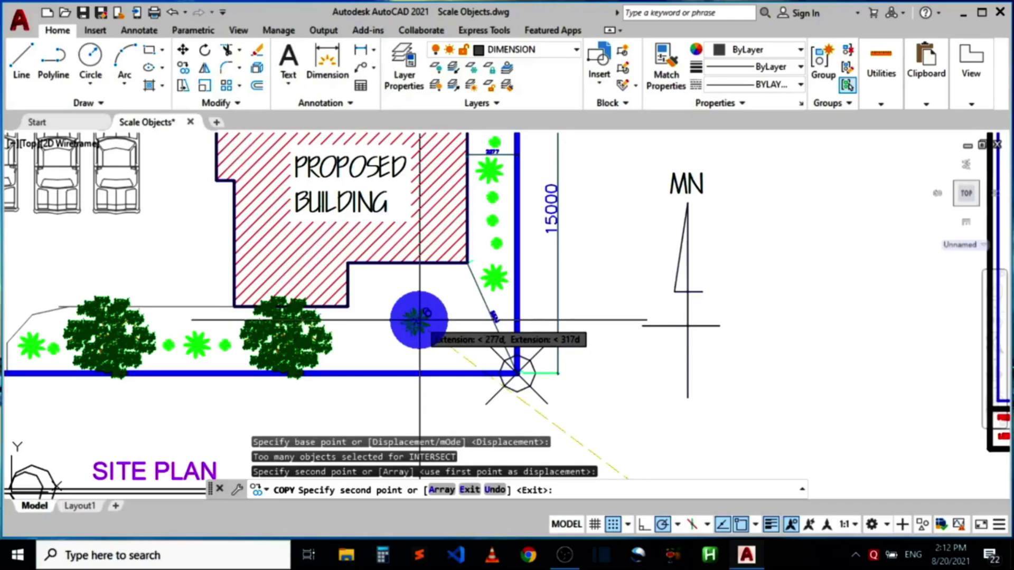
{"action": "right_click", "coordinate": [452, 413]}
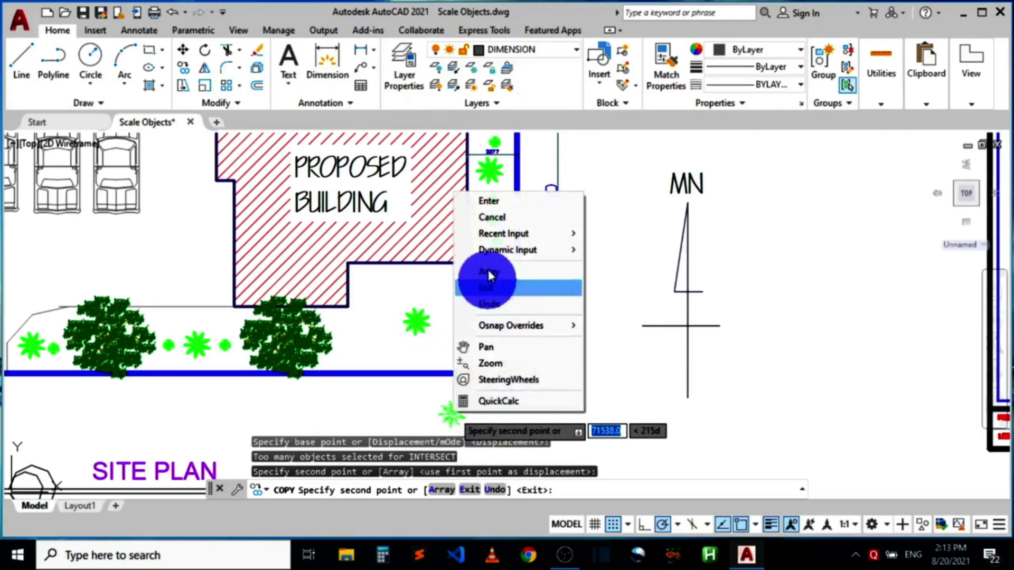
{"action": "left_click", "coordinate": [517, 203]}
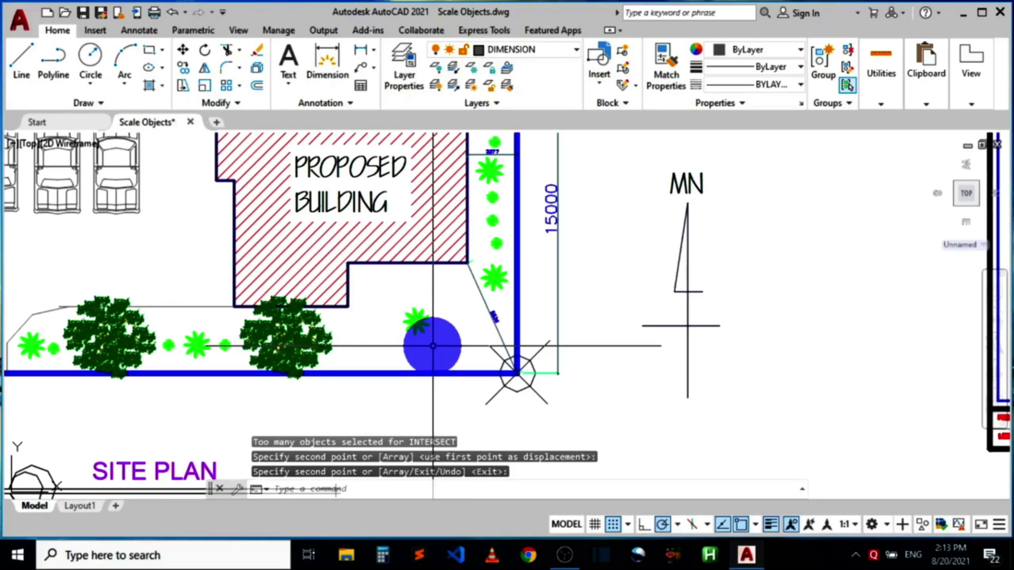
Scale the copied palm plant by a factor of 3 about its centre
{"action": "left_click", "coordinate": [432, 346]}
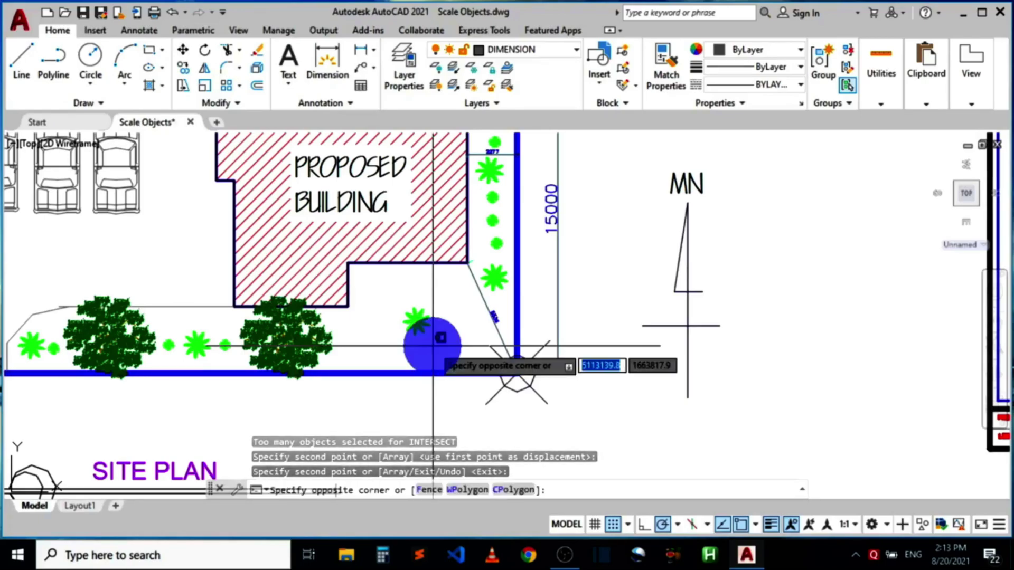
{"action": "left_click", "coordinate": [414, 306]}
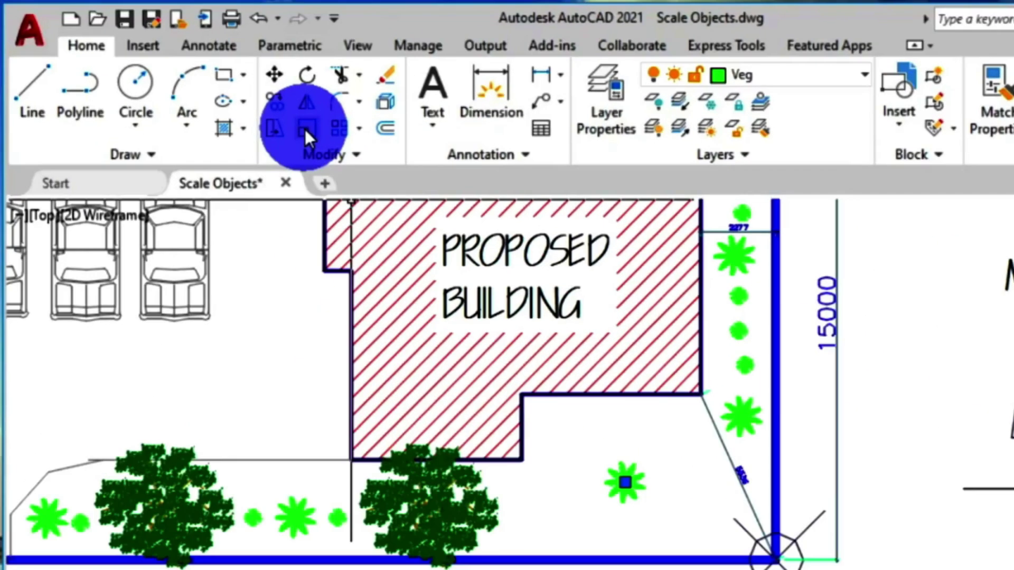
{"action": "left_click", "coordinate": [305, 129]}
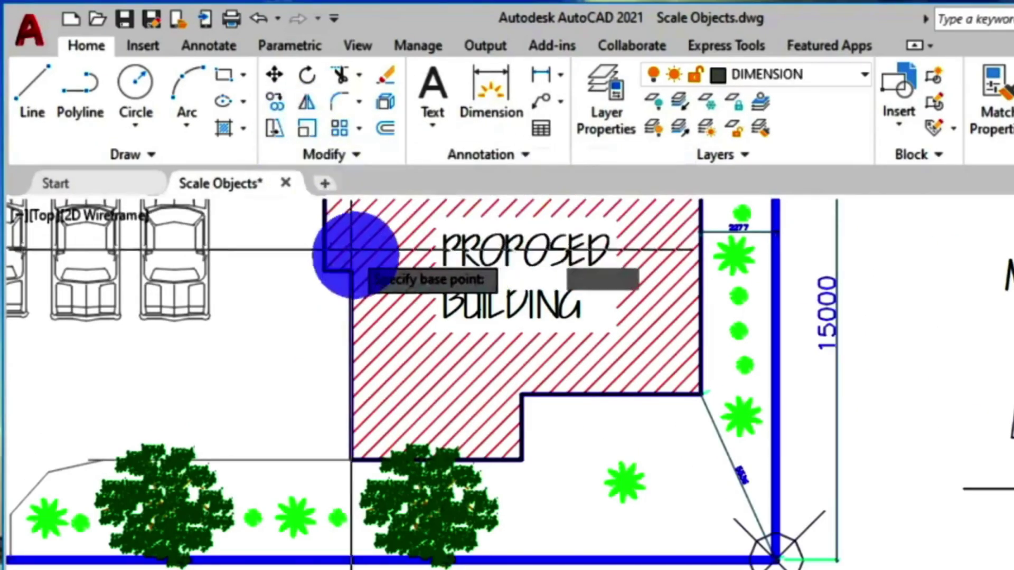
{"action": "scroll", "coordinate": [581, 488], "scroll_direction": "up", "scroll_amount": 6}
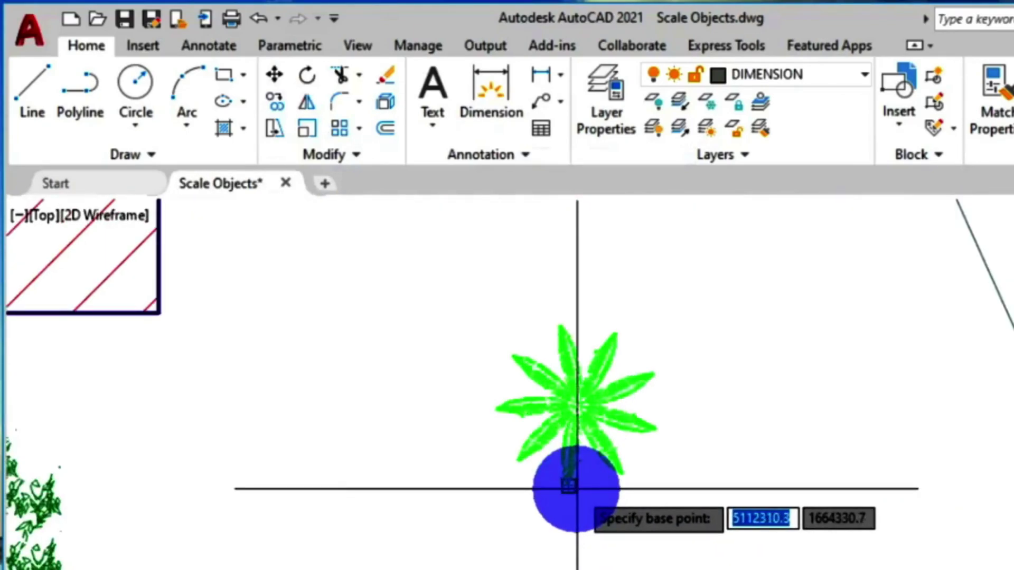
{"action": "scroll", "coordinate": [577, 489], "scroll_direction": "up", "scroll_amount": 5}
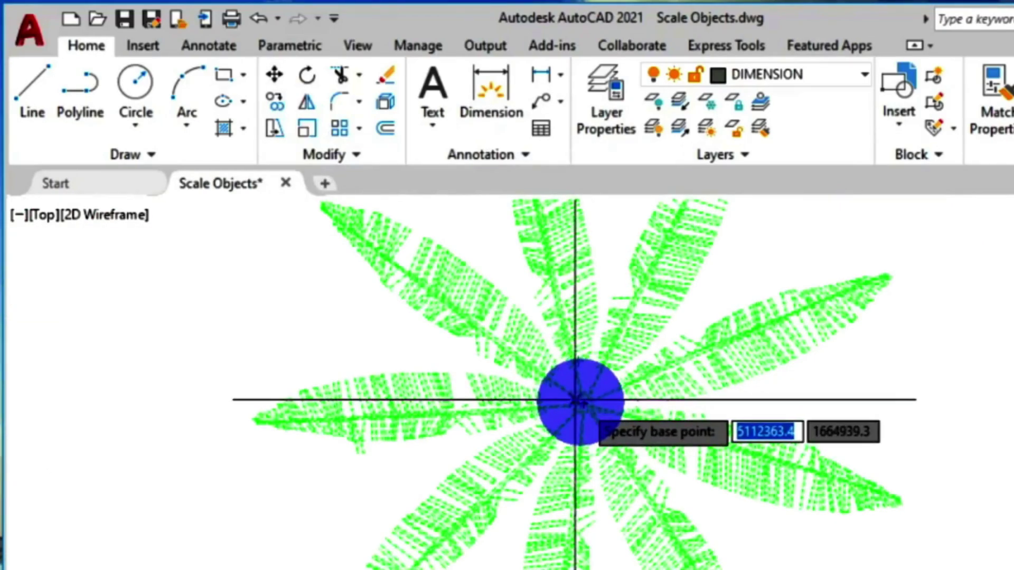
{"action": "left_click", "coordinate": [583, 405]}
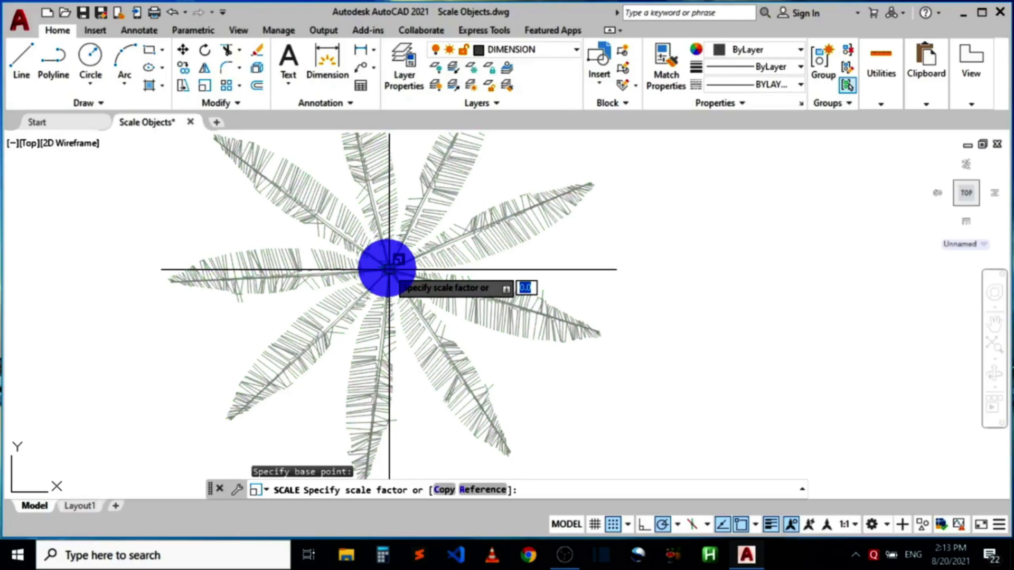
{"action": "type", "text": "3"}
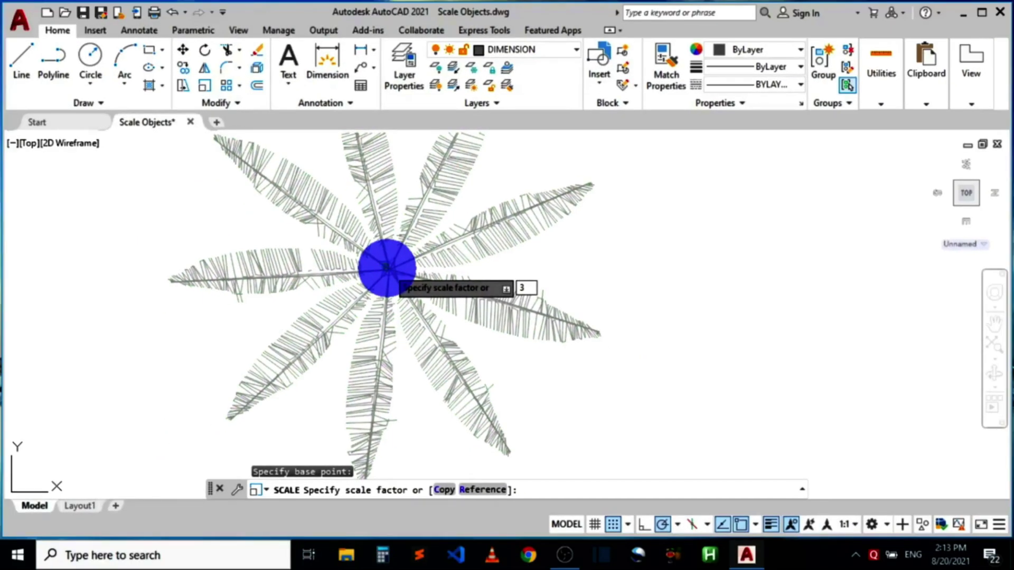
{"action": "key", "text": "Return"}
{"action": "scroll", "coordinate": [391, 280], "scroll_direction": "down", "scroll_amount": 6}
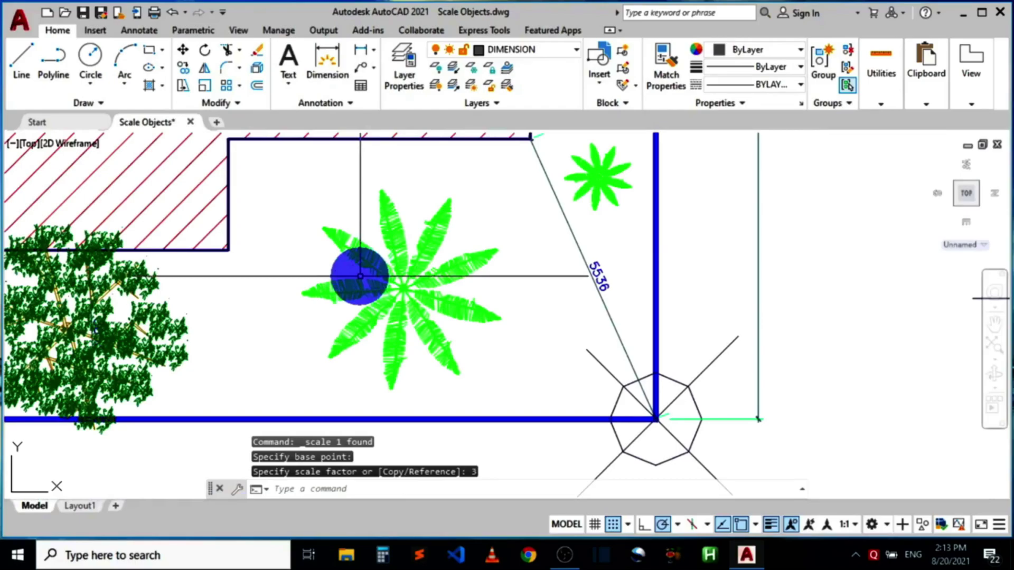
{"action": "scroll", "coordinate": [264, 354], "scroll_direction": "down", "scroll_amount": 2}
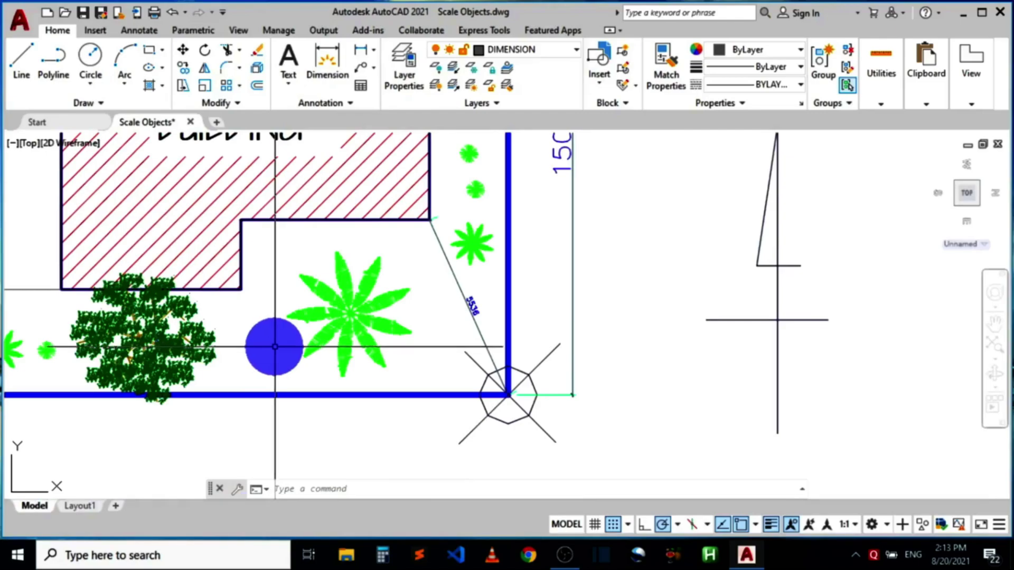
Zoom out and in to focus on the lone floor-plan sheet below the row of sheets
{"action": "scroll", "coordinate": [611, 458], "scroll_direction": "down", "scroll_amount": 10}
{"action": "scroll", "coordinate": [593, 437], "scroll_direction": "up", "scroll_amount": 6}
{"action": "scroll", "coordinate": [563, 411], "scroll_direction": "up", "scroll_amount": 3}
{"action": "scroll", "coordinate": [543, 413], "scroll_direction": "down", "scroll_amount": 6}
{"action": "scroll", "coordinate": [541, 425], "scroll_direction": "up", "scroll_amount": 1}
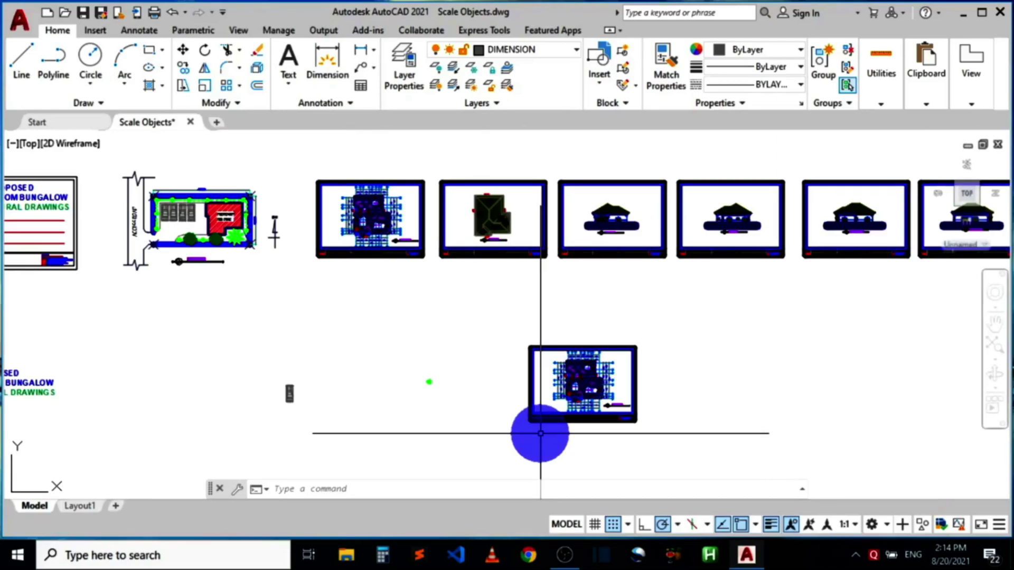
{"action": "scroll", "coordinate": [540, 433], "scroll_direction": "up", "scroll_amount": 2}
{"action": "scroll", "coordinate": [540, 432], "scroll_direction": "down", "scroll_amount": 2}
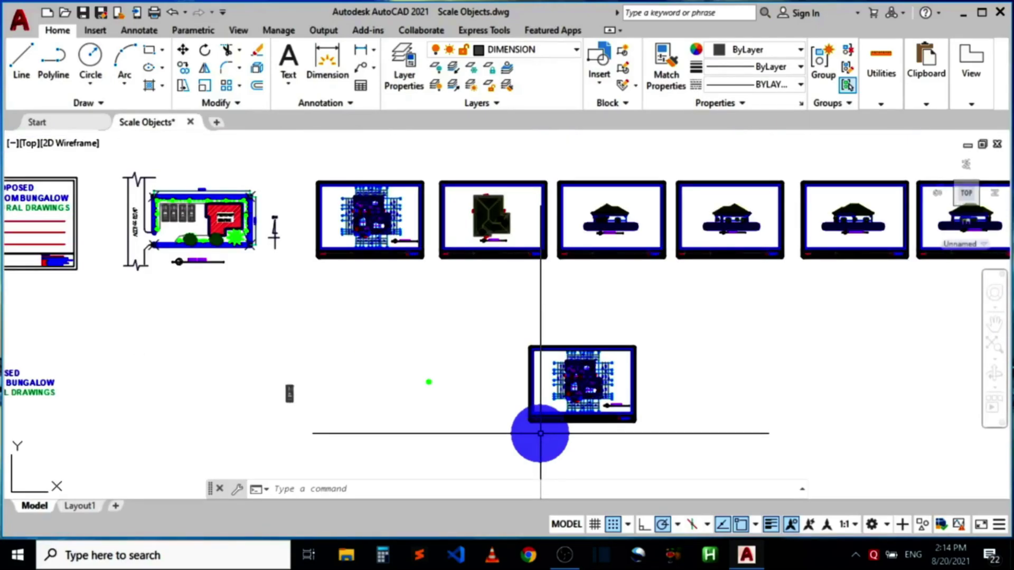
{"action": "scroll", "coordinate": [597, 403], "scroll_direction": "up", "scroll_amount": 2}
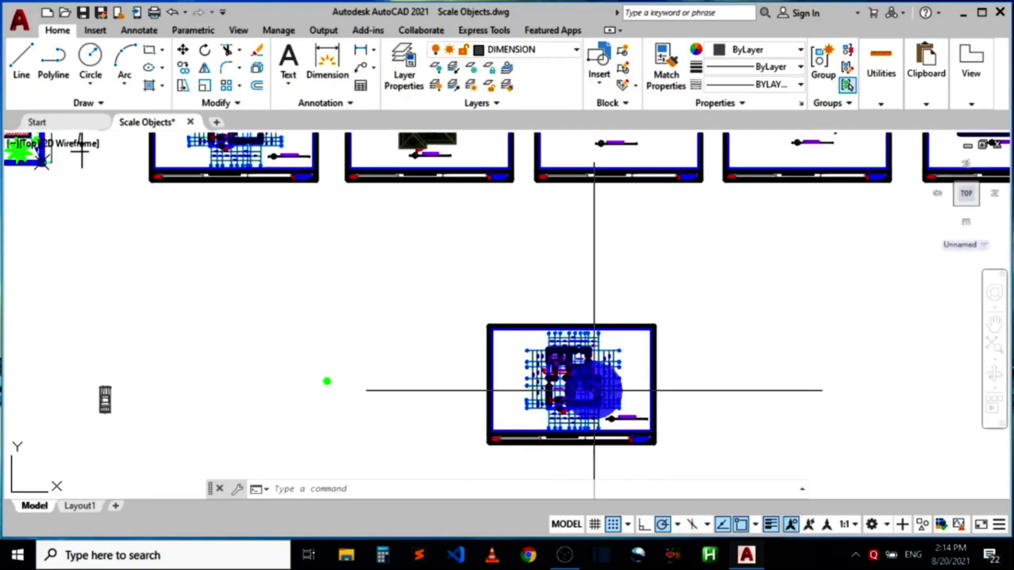
{"action": "scroll", "coordinate": [554, 393], "scroll_direction": "down", "scroll_amount": 2}
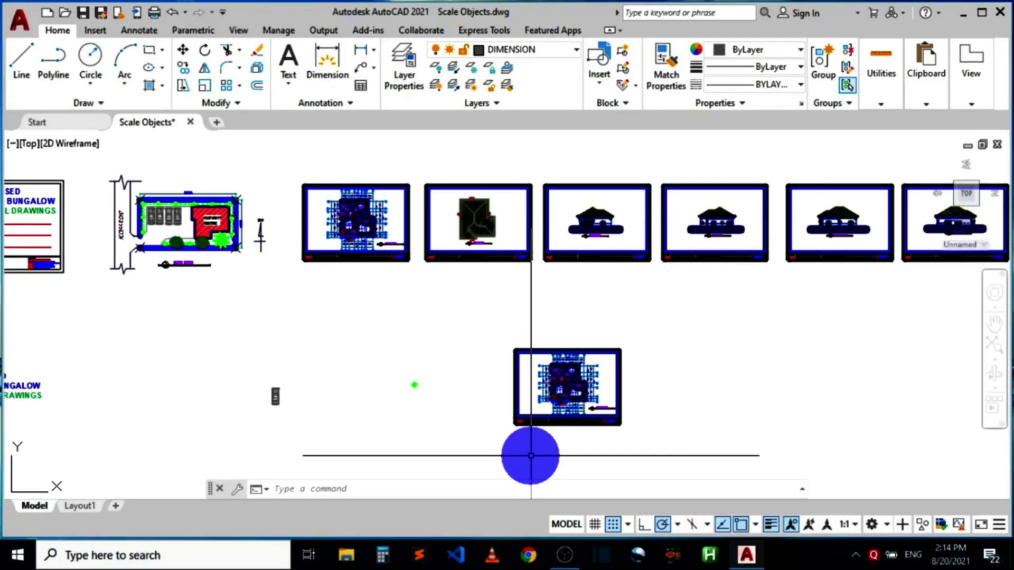
Scale the floor-plan sheet by a factor of 2 from its lower-right corner
{"action": "left_click", "coordinate": [650, 453]}
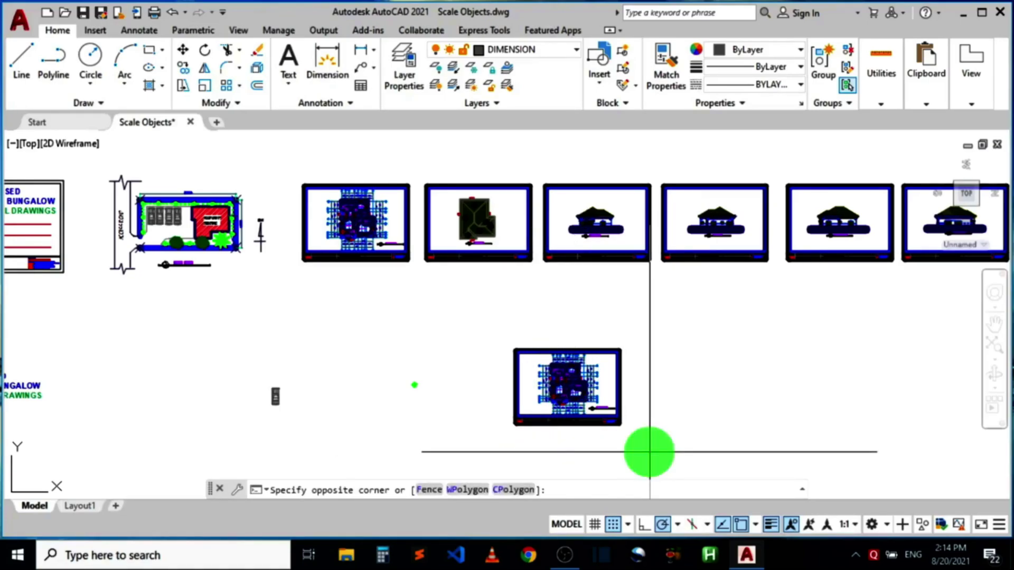
{"action": "left_click", "coordinate": [490, 321]}
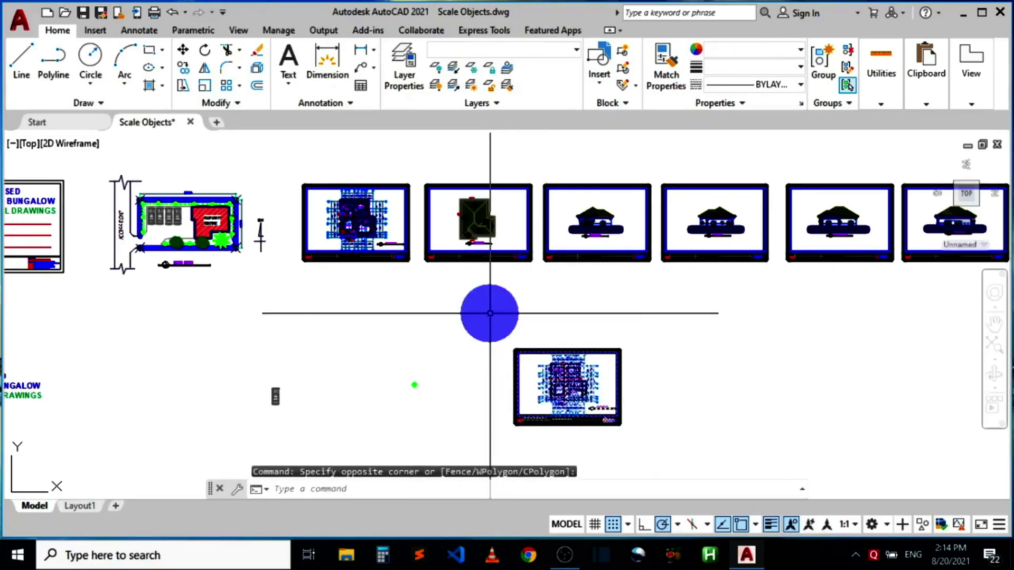
{"action": "left_click", "coordinate": [207, 84]}
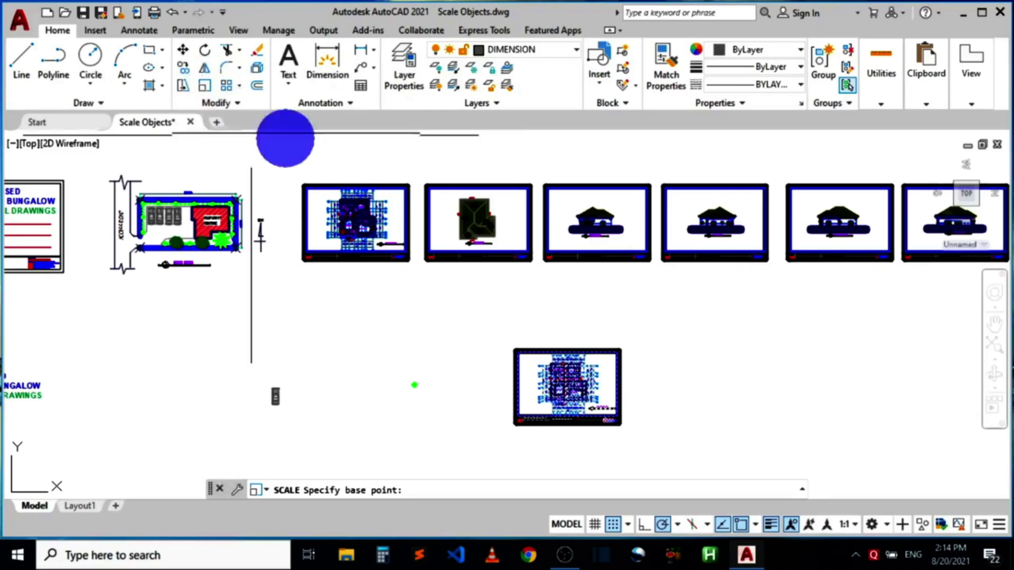
{"action": "scroll", "coordinate": [631, 444], "scroll_direction": "up", "scroll_amount": 4}
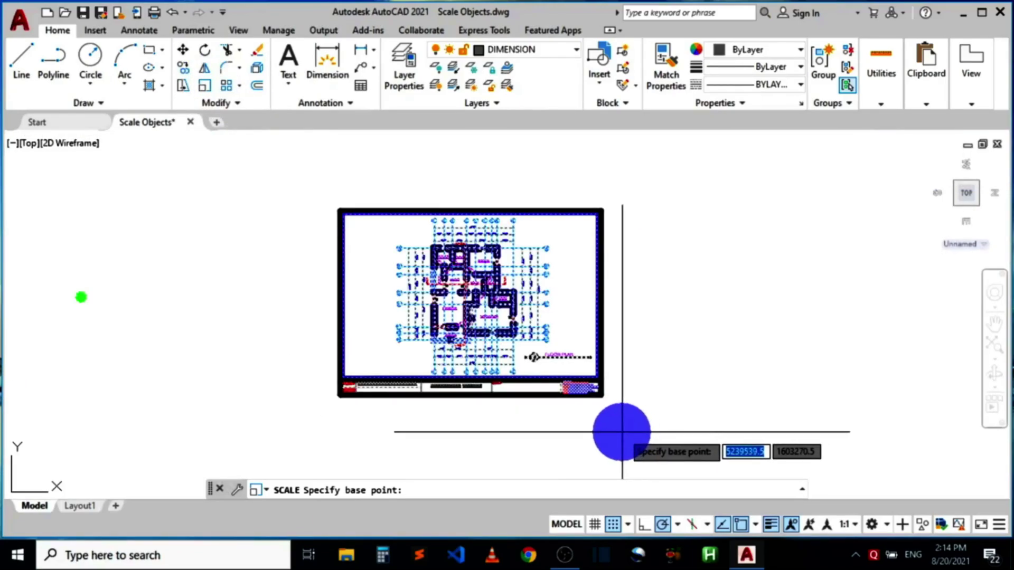
{"action": "left_click", "coordinate": [602, 395]}
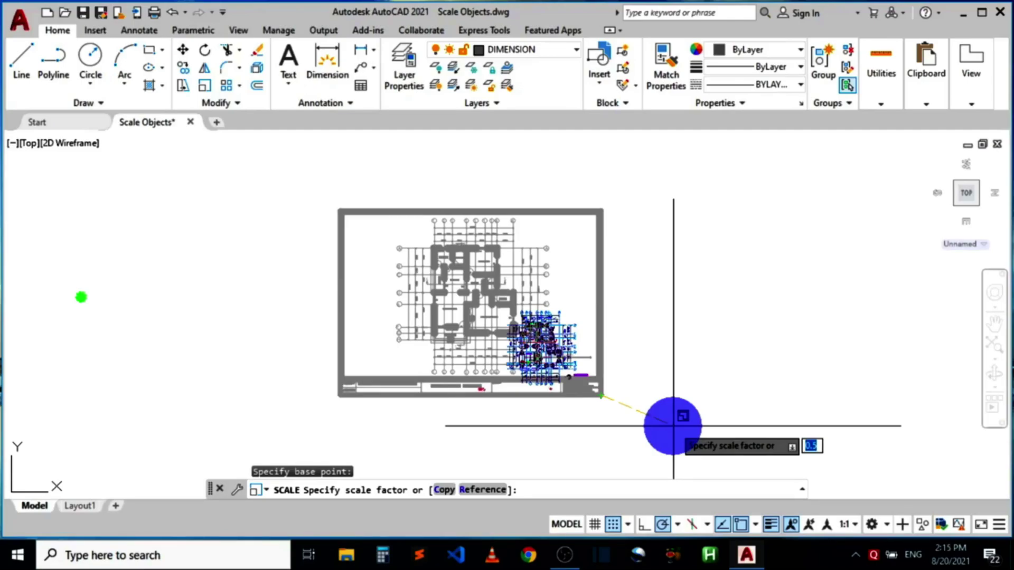
{"action": "type", "text": "2"}
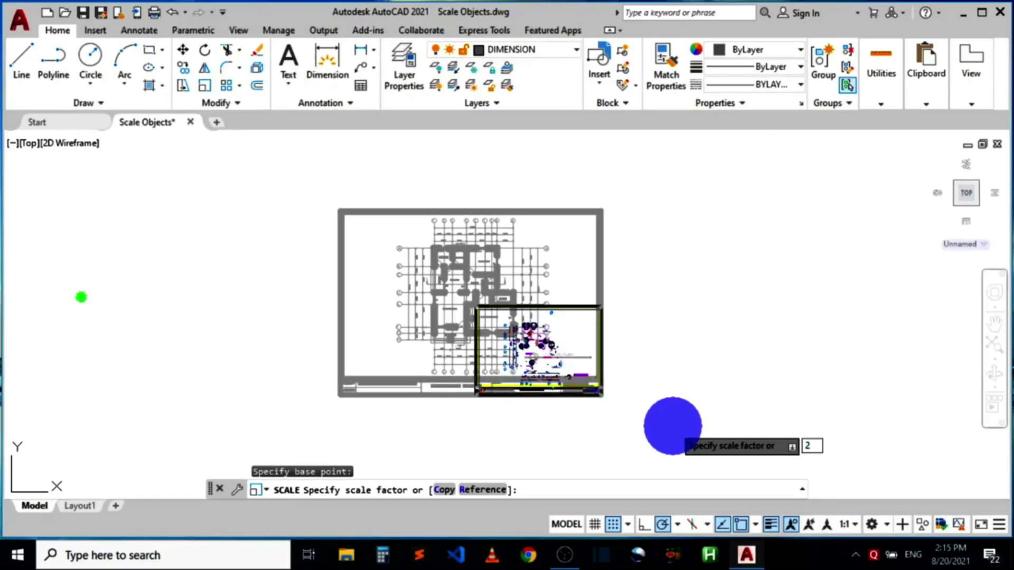
{"action": "key", "text": "Return"}
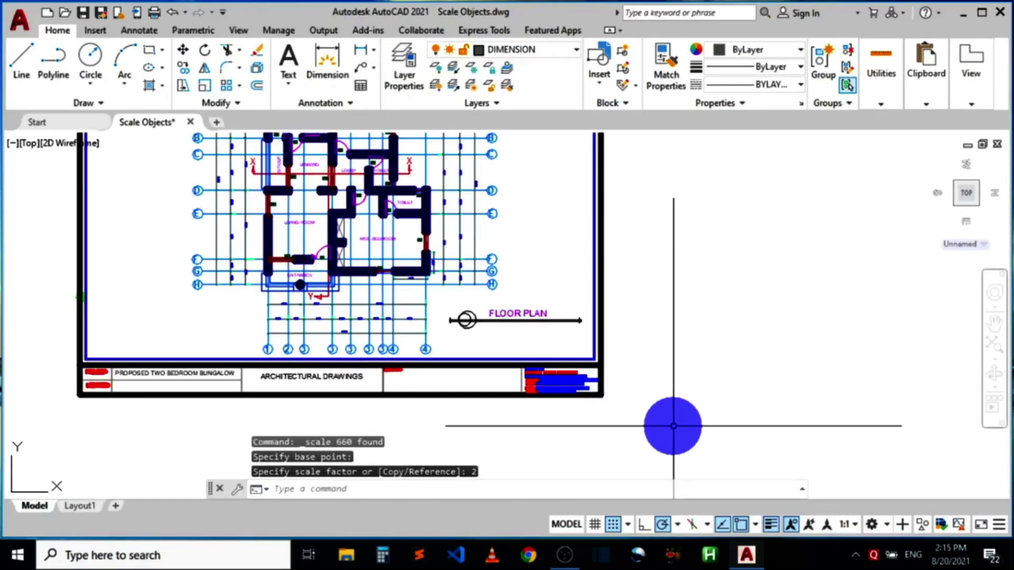
{"action": "scroll", "coordinate": [673, 426], "scroll_direction": "down", "scroll_amount": 3}
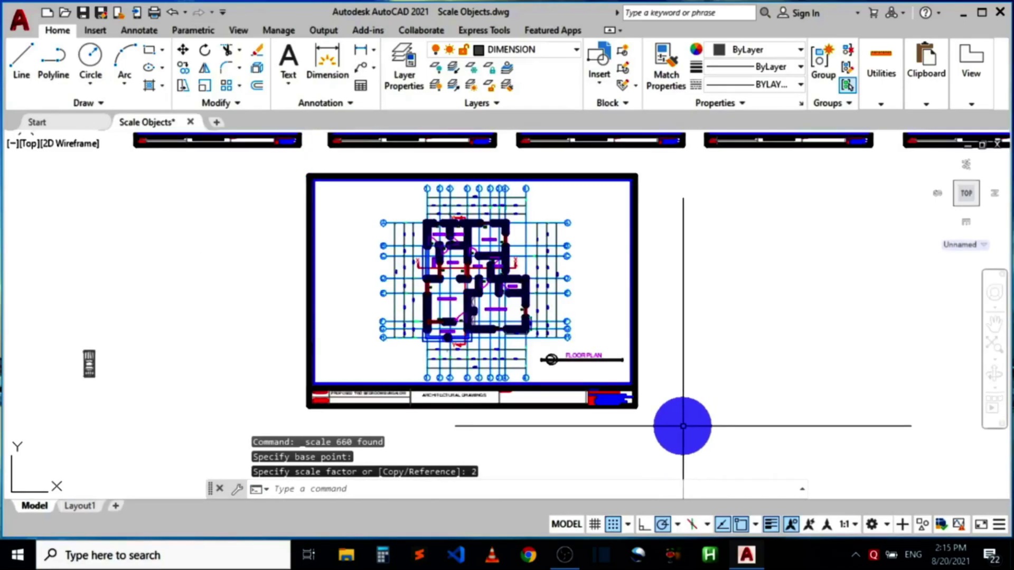